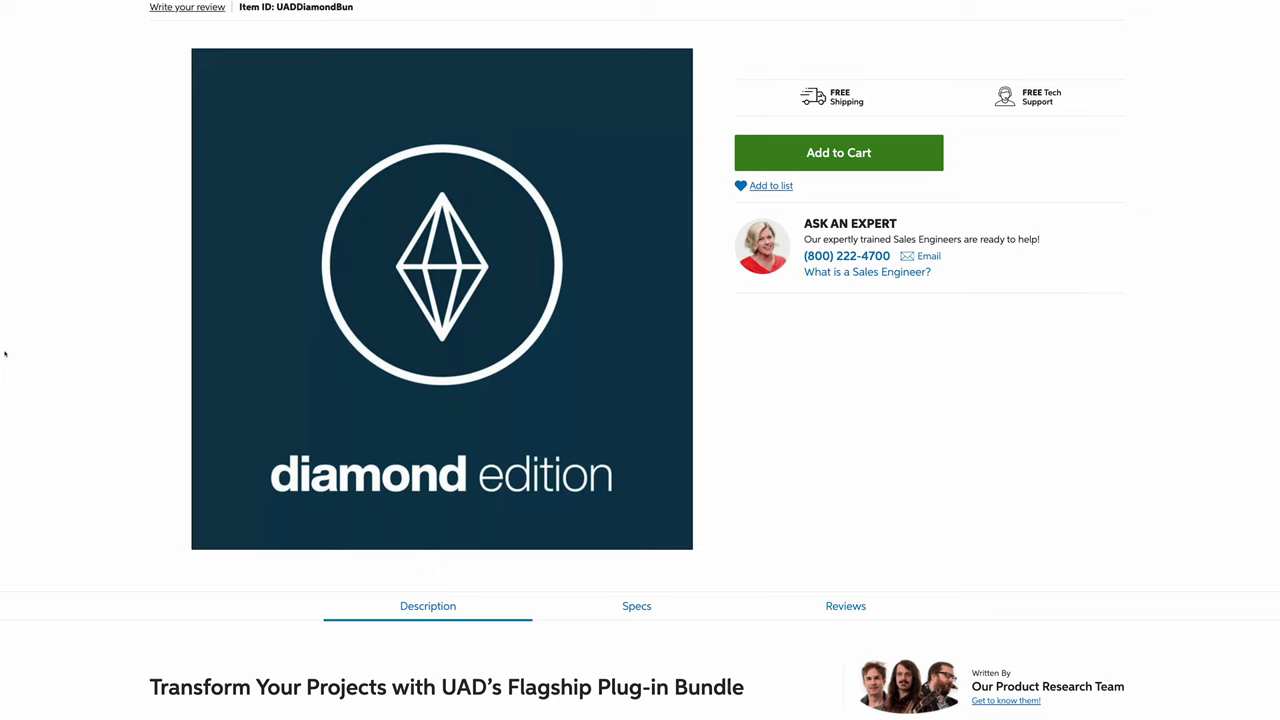
Scroll the Sweetwater Diamond Edition page to 'Equally impressive UAD instruments' and the bundle features list.
scroll(4, 353, "down", 3)
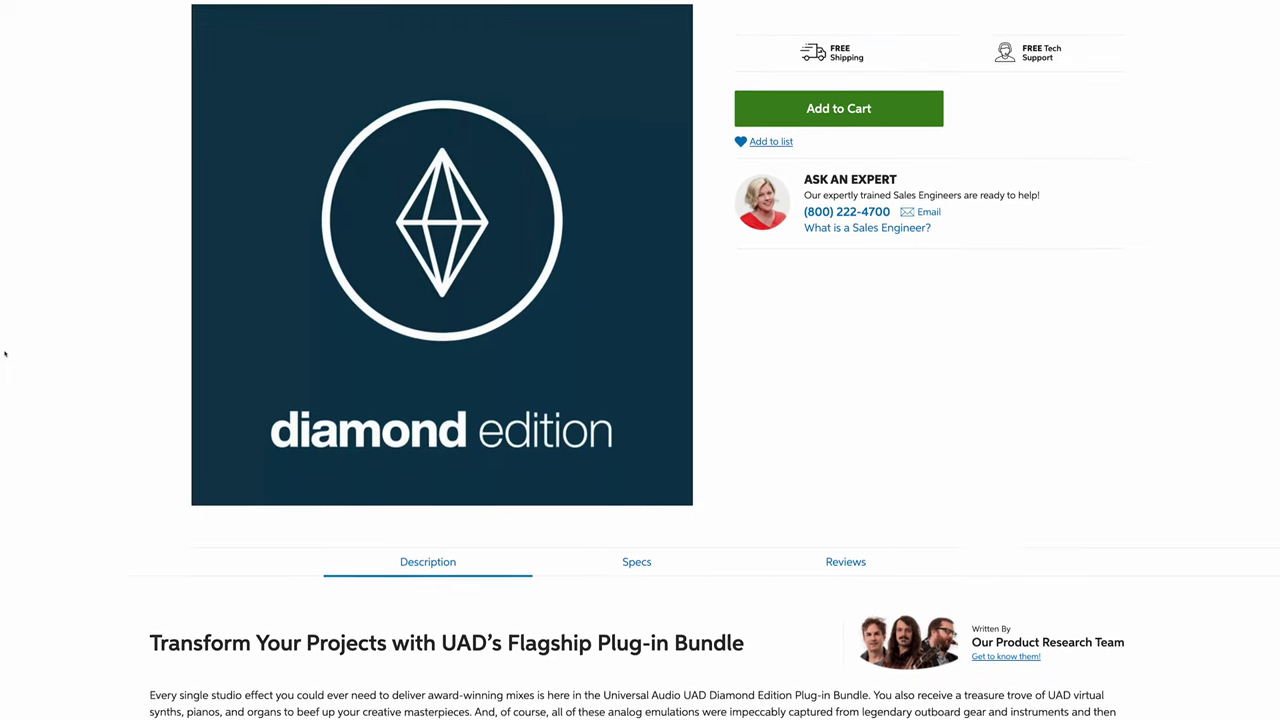
scroll(4, 353, "down", 3)
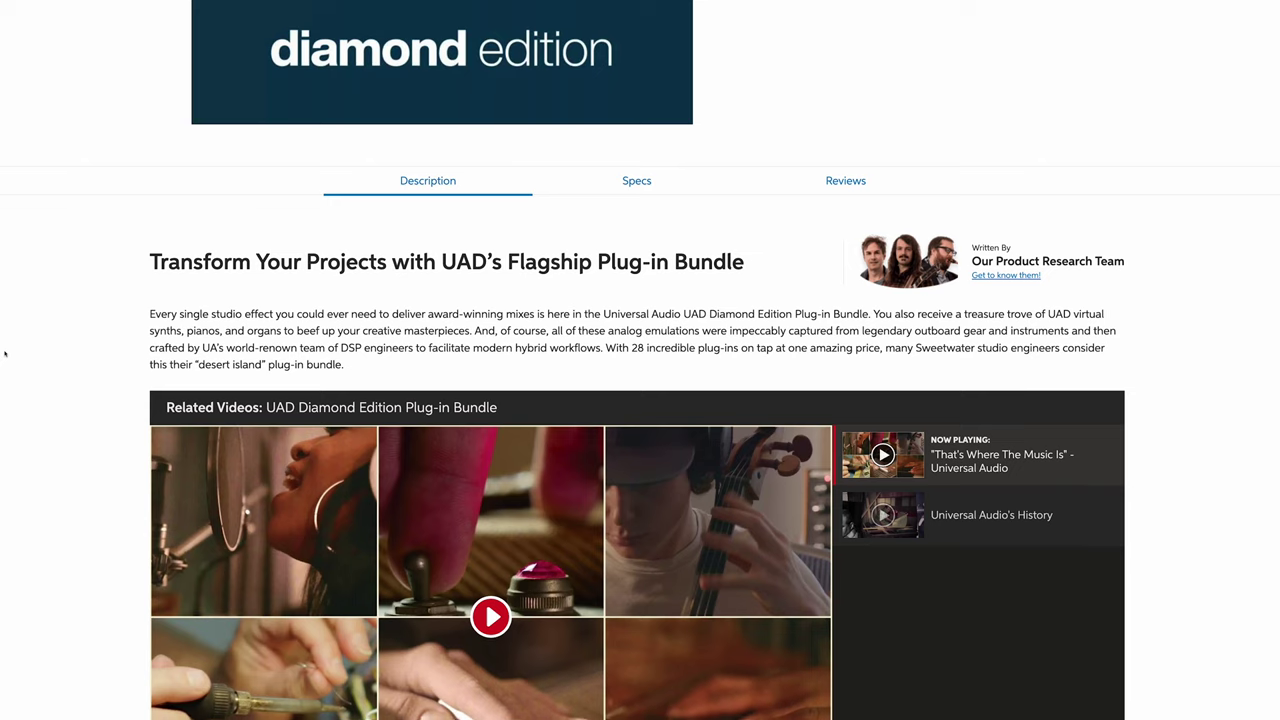
scroll(4, 353, "down", 3)
scroll(4, 353, "down", 3)
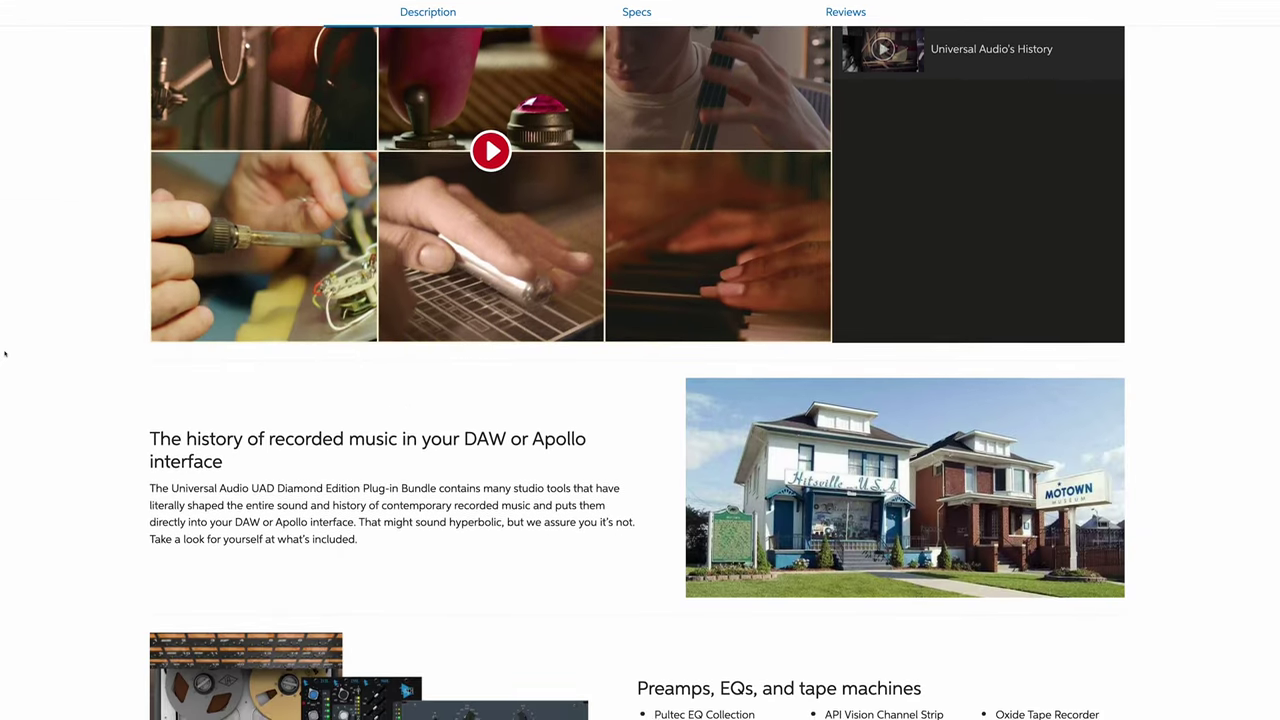
scroll(4, 353, "down", 4)
scroll(4, 353, "down", 1)
scroll(4, 353, "down", 3)
scroll(4, 353, "down", 1)
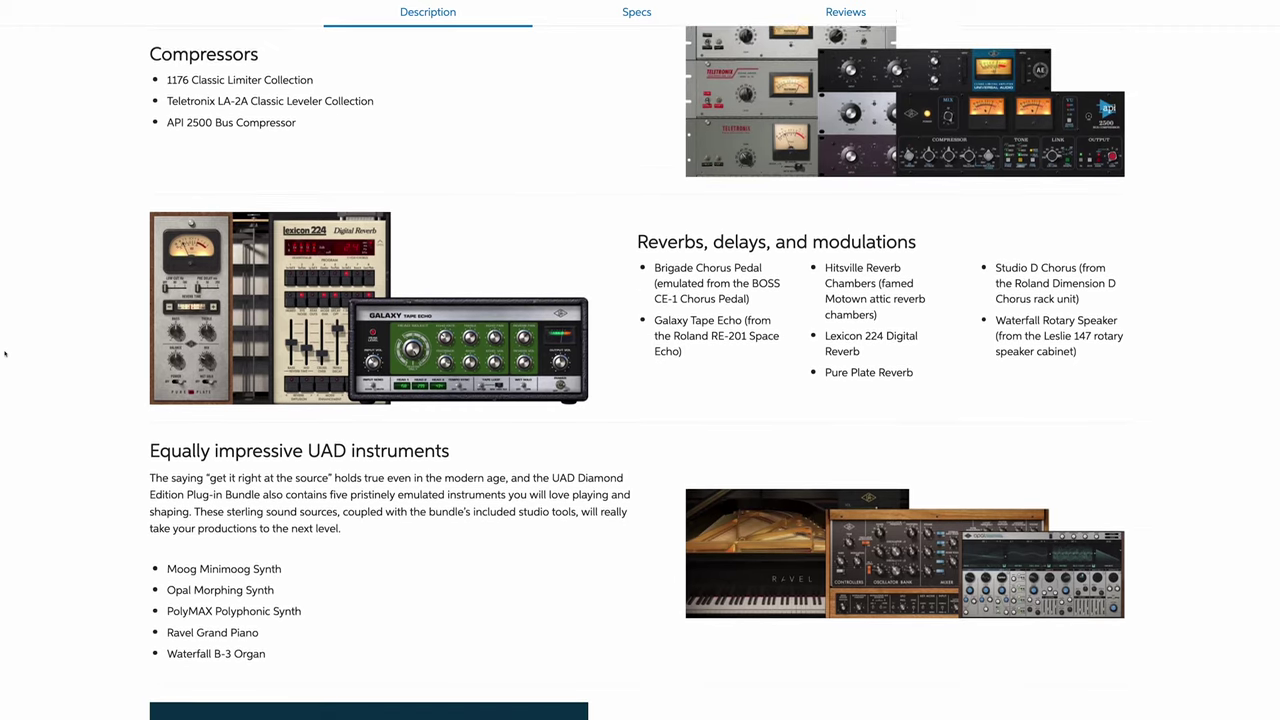
scroll(4, 353, "down", 3)
scroll(4, 353, "down", 1)
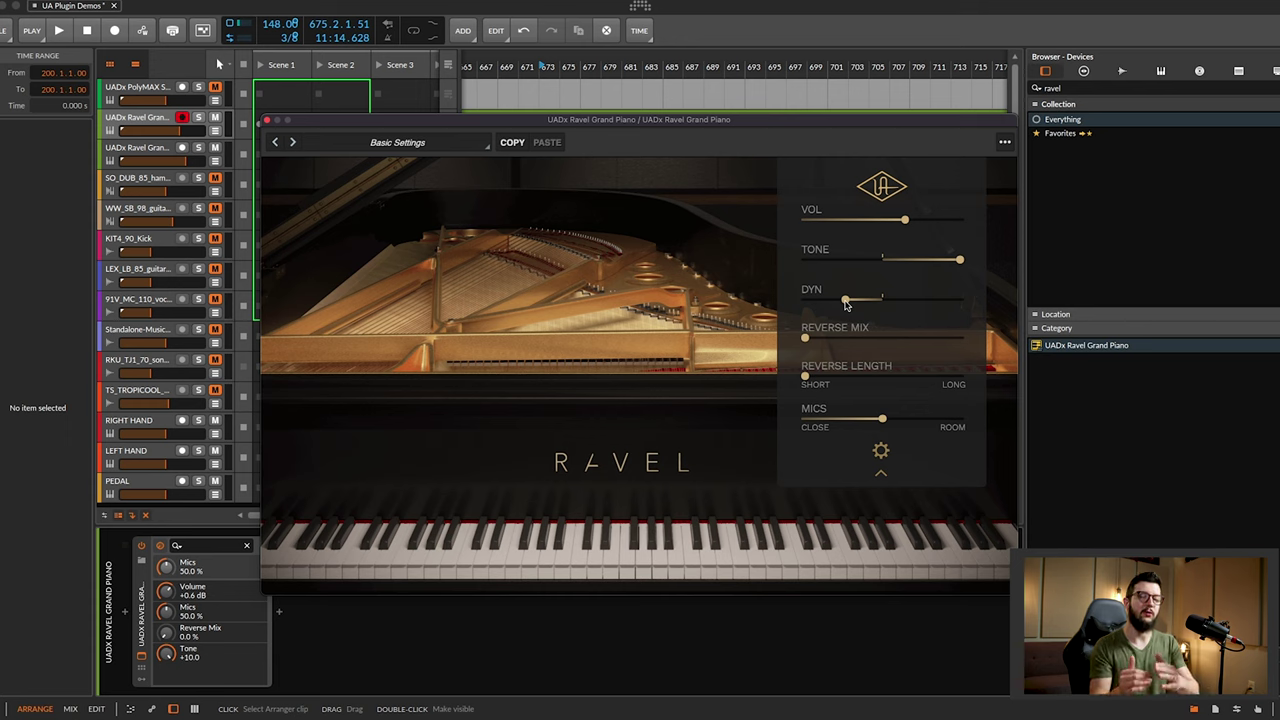
mouse_move(846, 305)
left_mouse_down()
mouse_move(883, 303)
mouse_move(852, 312)
left_mouse_up()
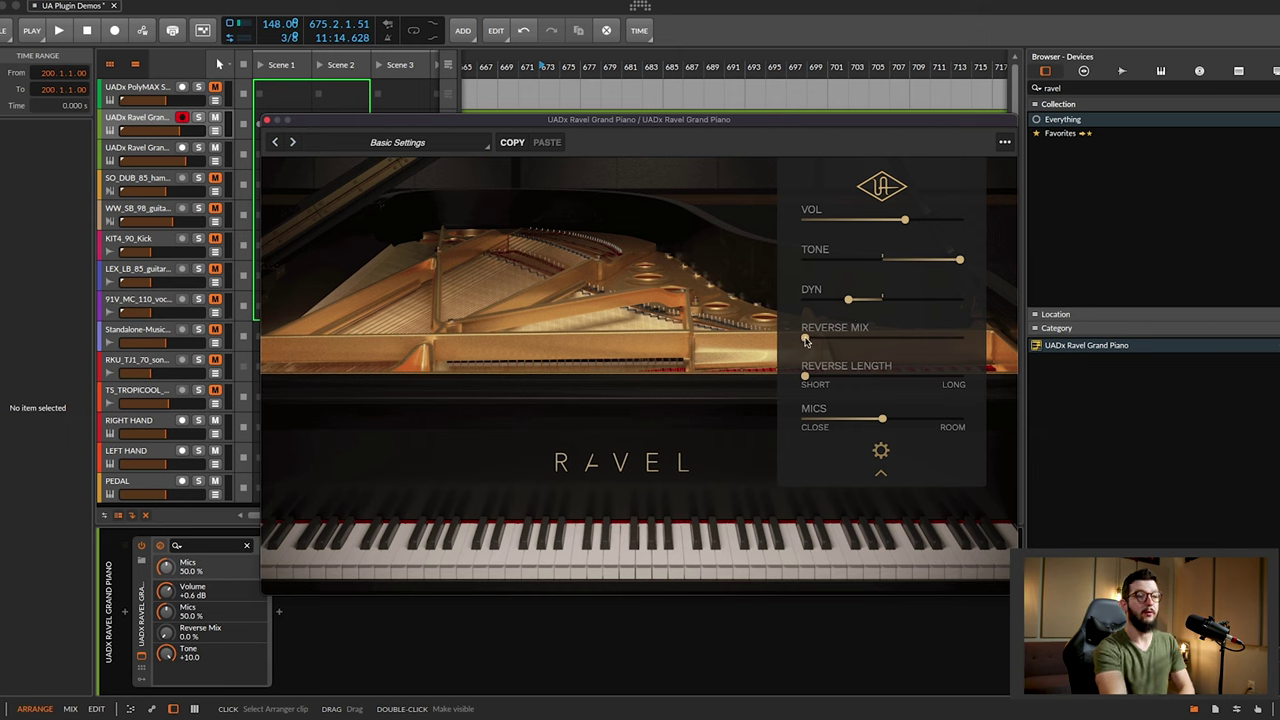
left_click_drag(806, 342, 770, 368)
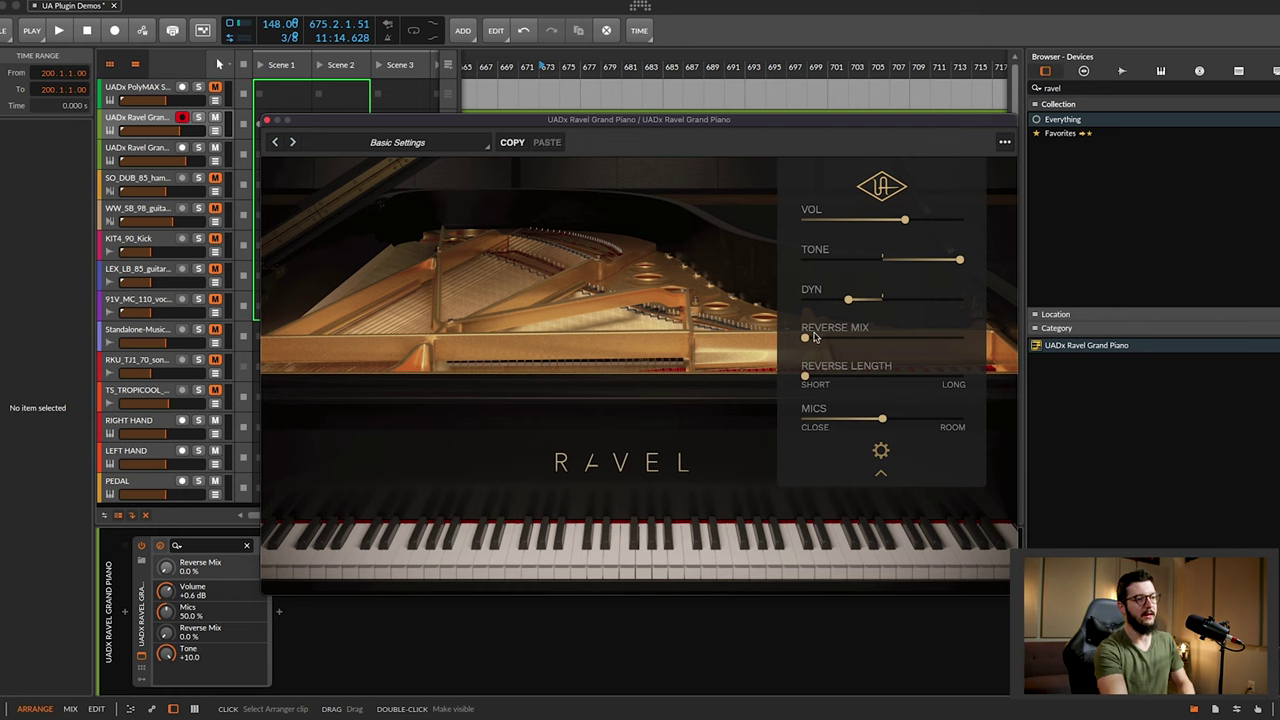
Push Reverse Mix to 100% and sweep Reverse Length from Short to Long, ending on Short.
left_click_drag(806, 339, 979, 355)
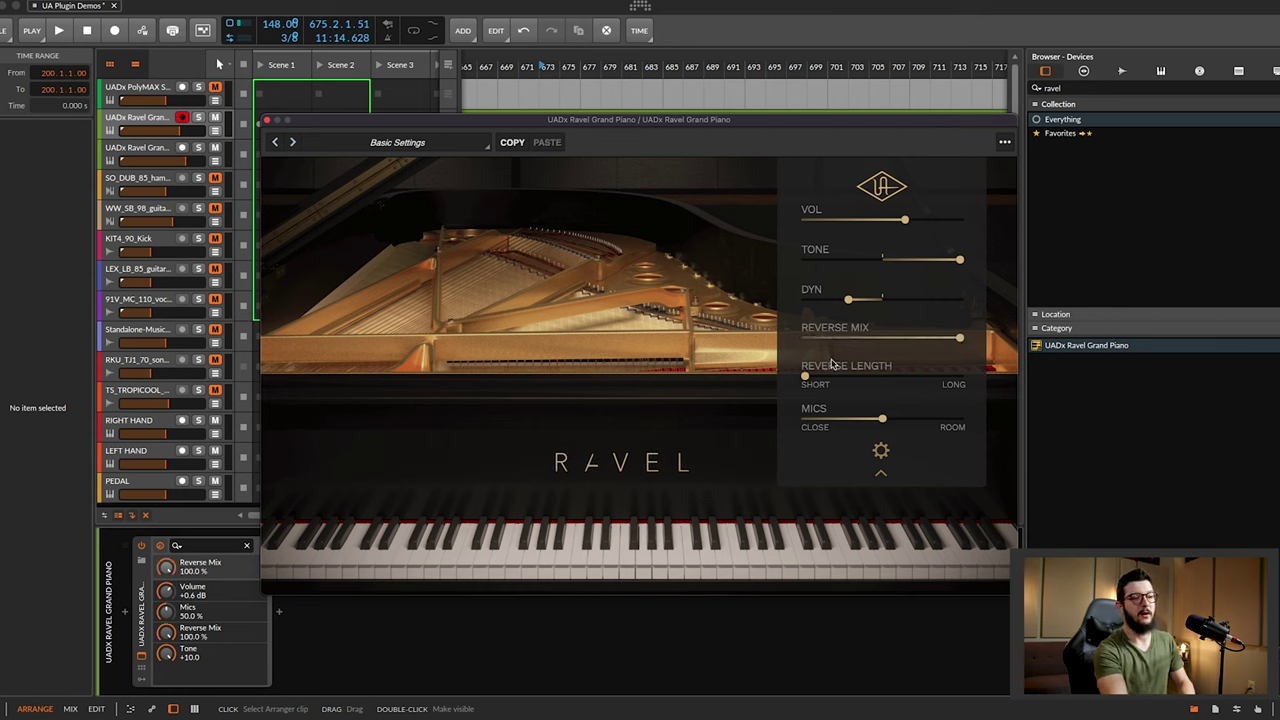
left_click_drag(807, 376, 881, 378)
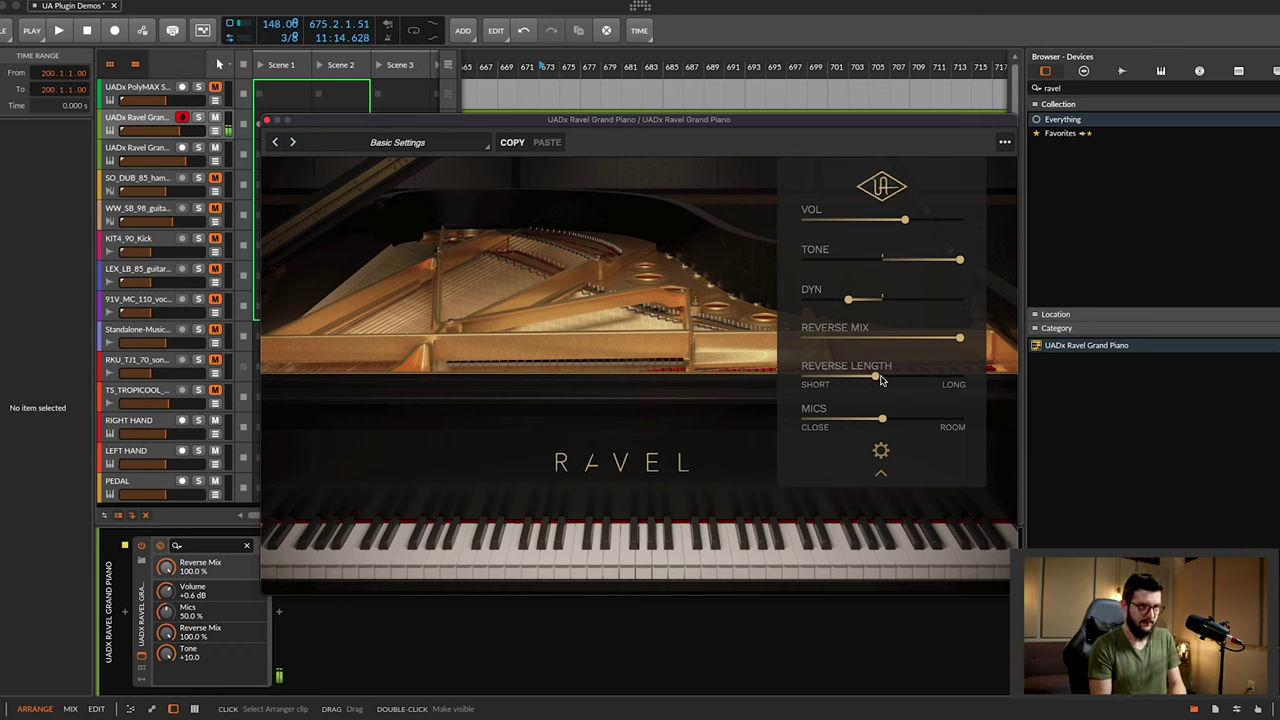
left_click_drag(881, 380, 729, 381)
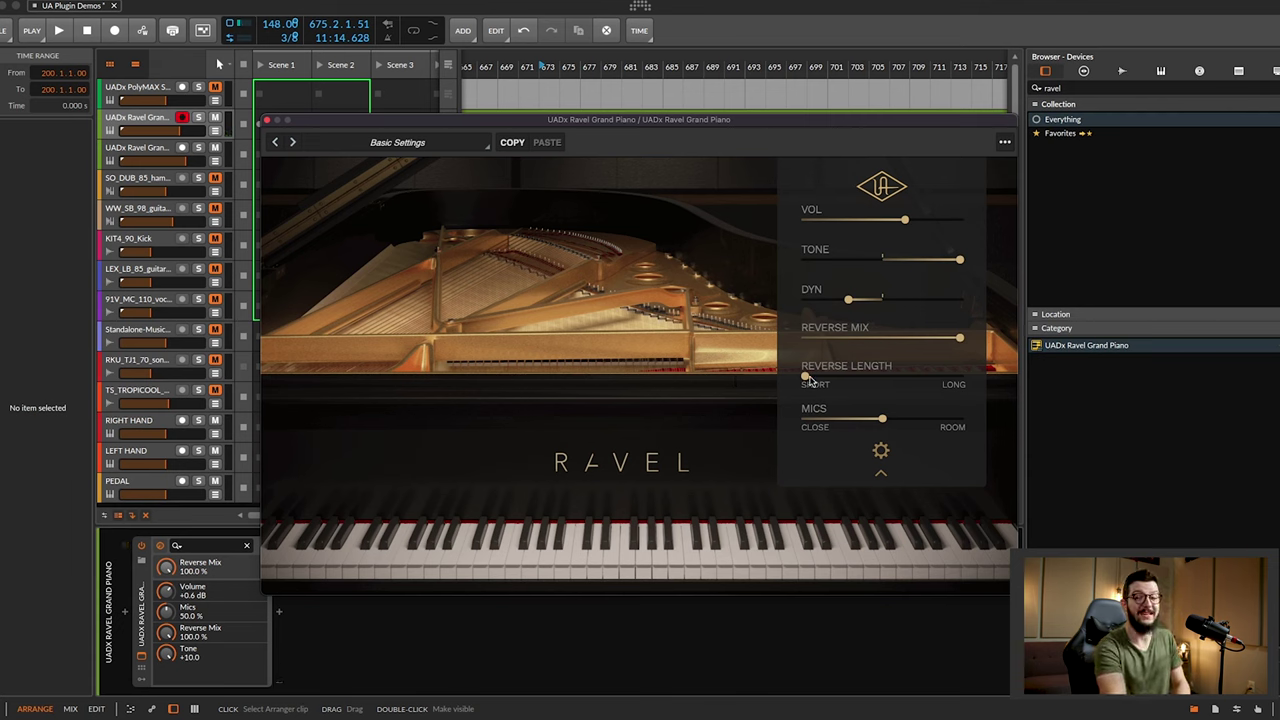
left_click_drag(806, 377, 1072, 389)
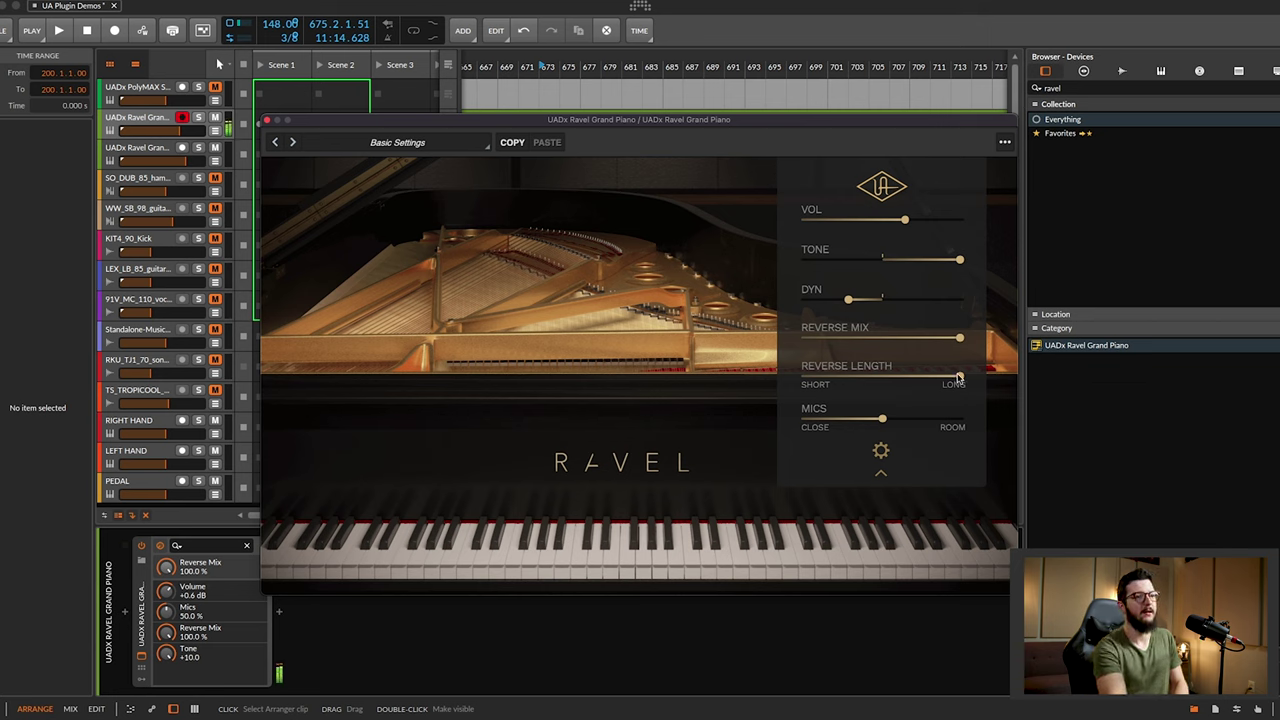
left_click_drag(960, 378, 906, 383)
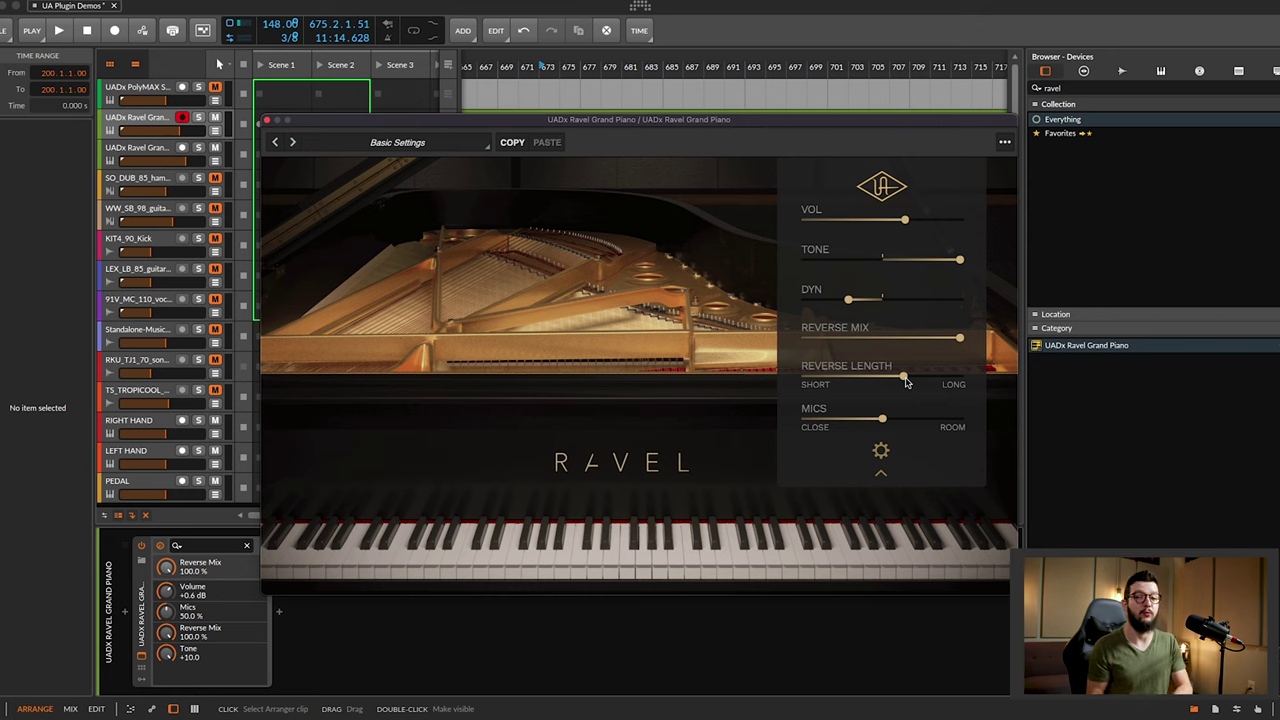
left_click_drag(904, 380, 763, 389)
Return Reverse Mix to 0%, then sweep Mics between Close and Room, settling at 52%.
left_click_drag(959, 338, 516, 363)
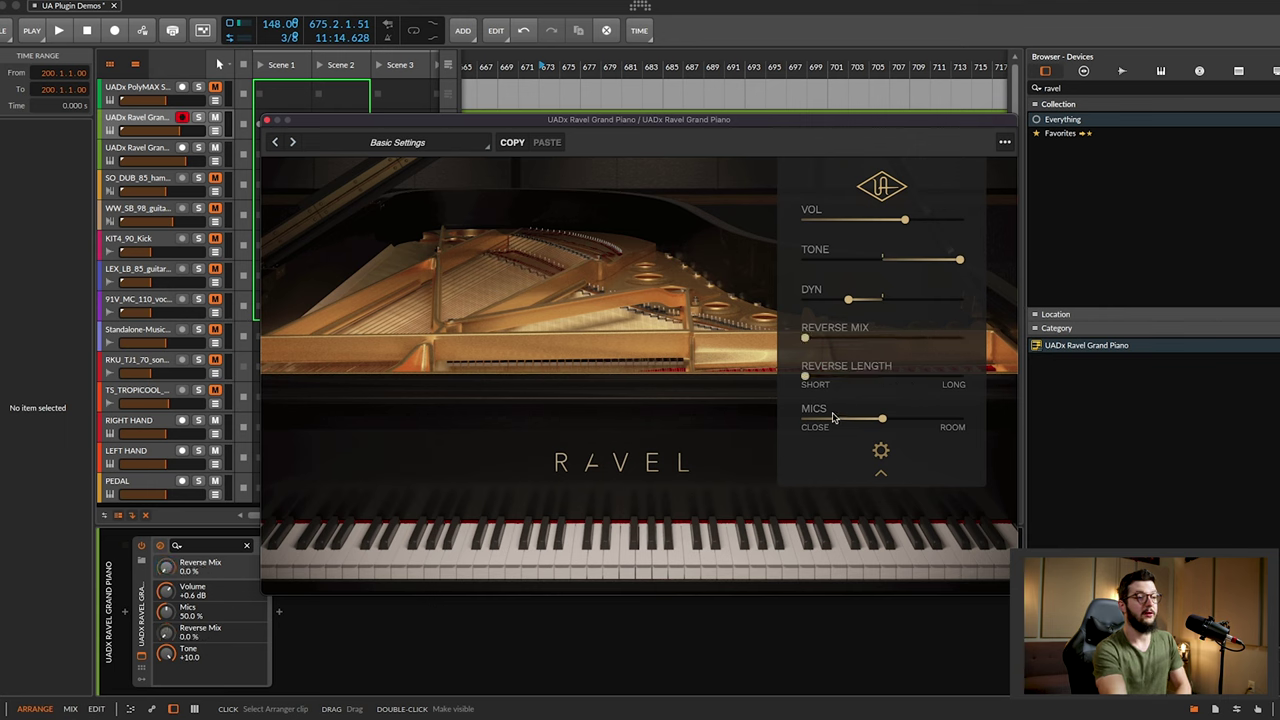
left_click(883, 420)
left_click_drag(884, 421, 806, 428)
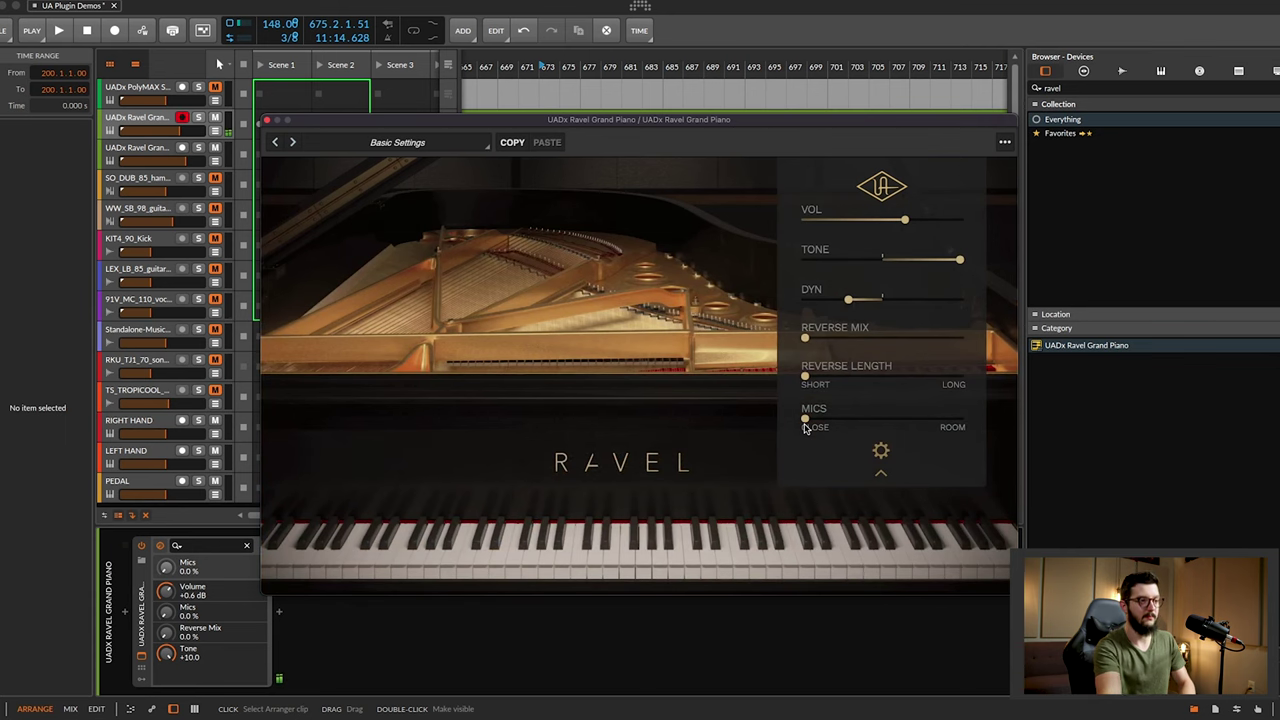
left_click_drag(818, 426, 986, 435)
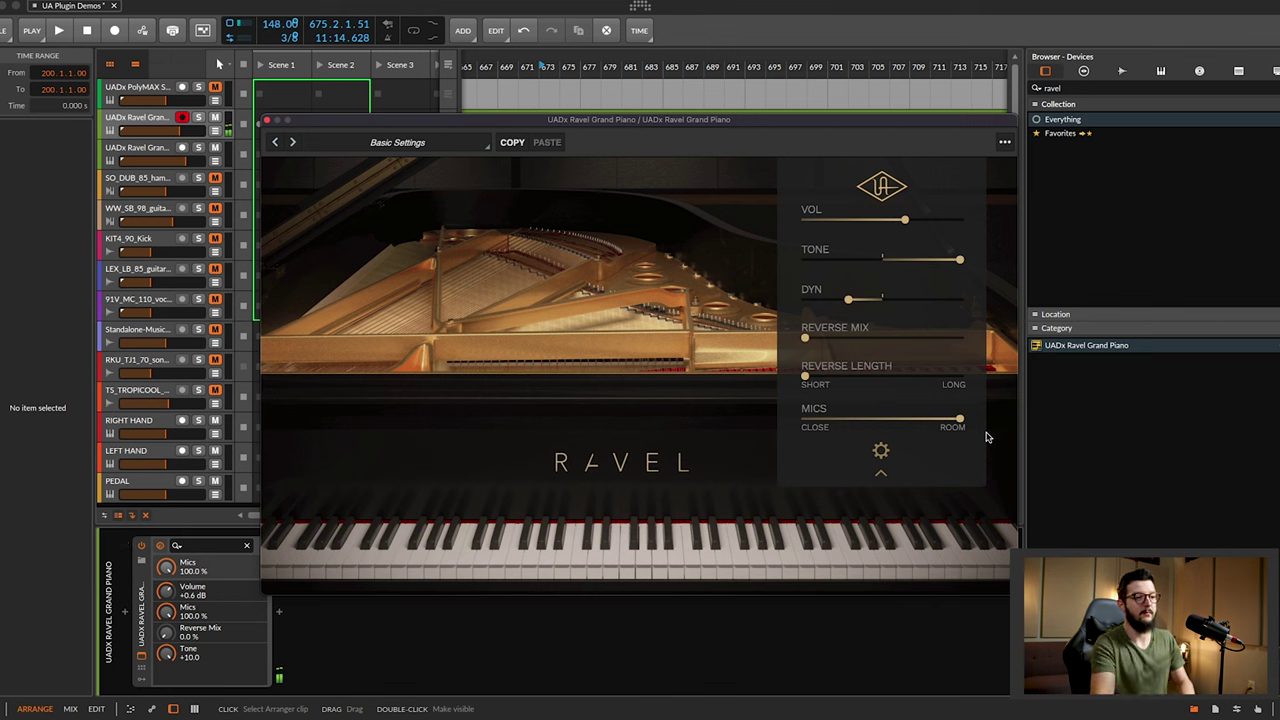
left_click_drag(960, 420, 491, 423)
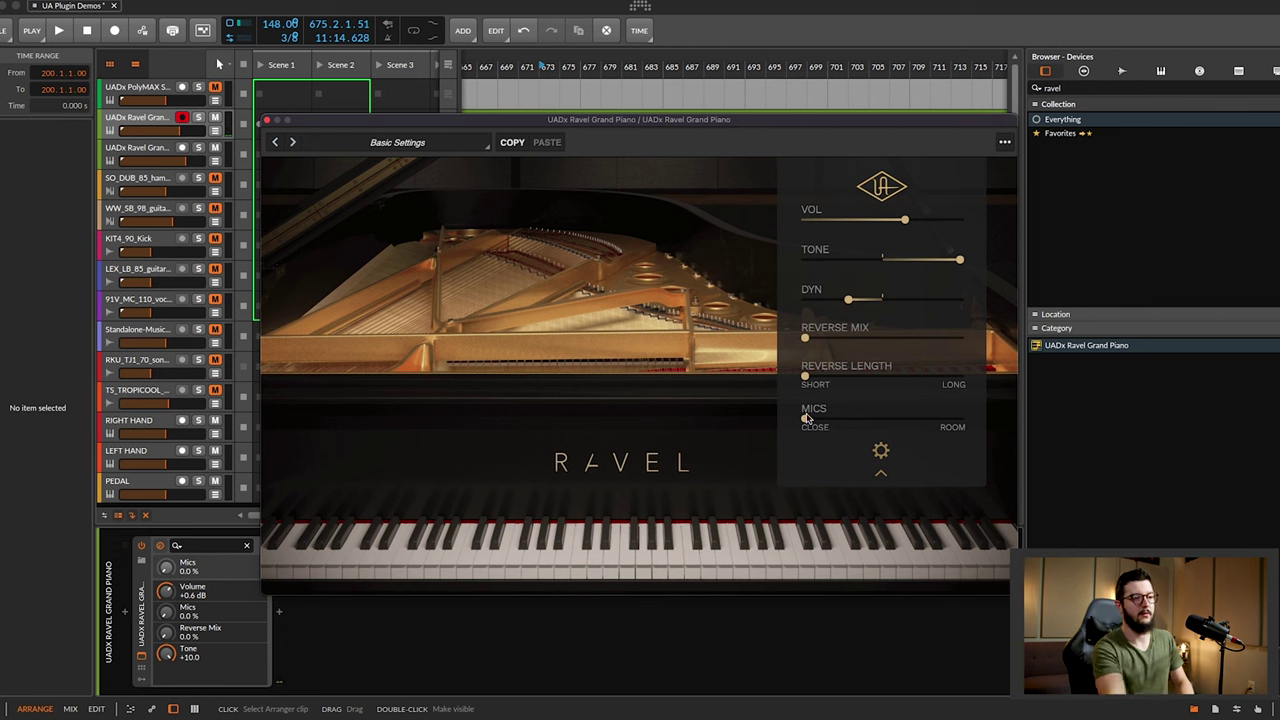
left_click_drag(806, 418, 1157, 443)
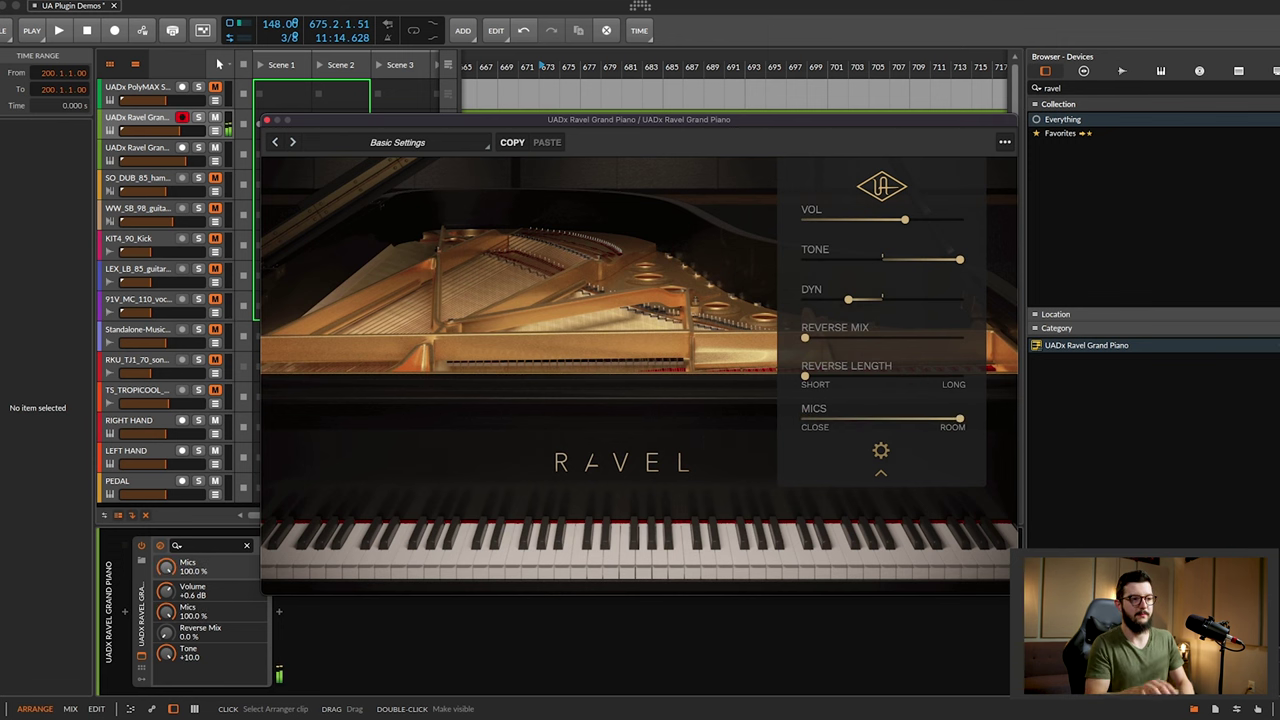
left_click_drag(962, 421, 888, 435)
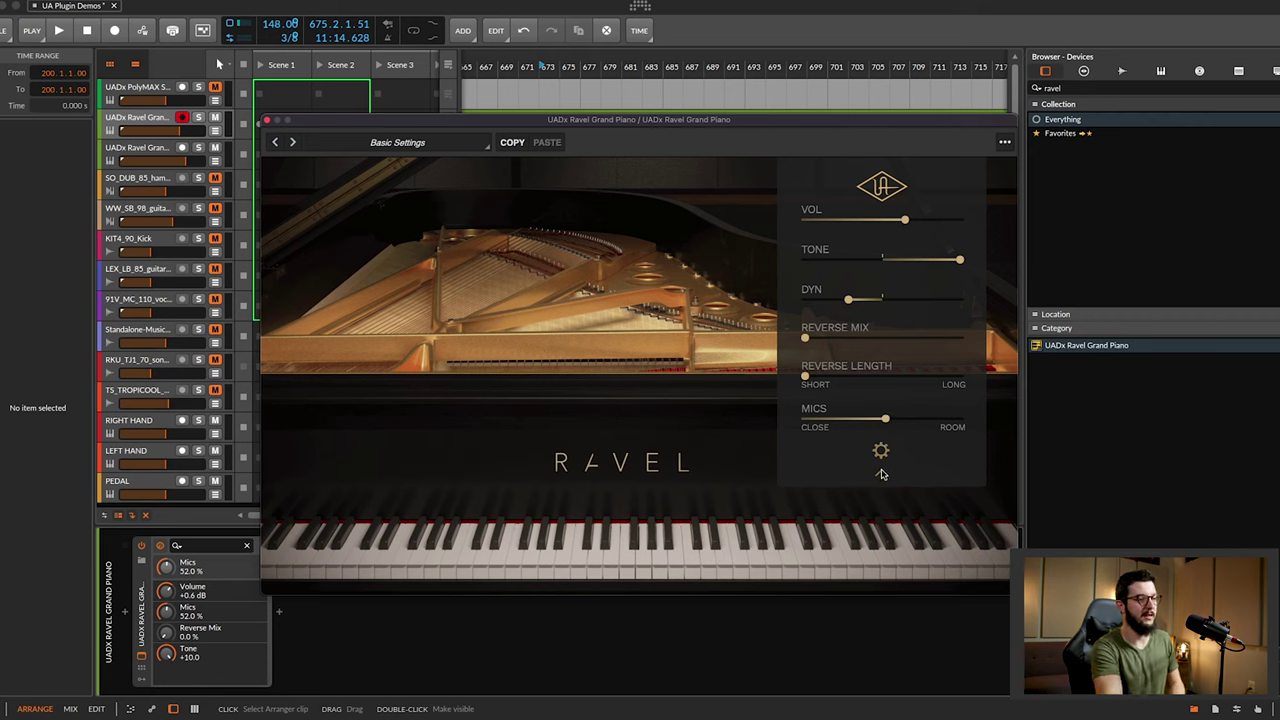
Collapse and re-expand the slider panel, then set Mics fully to Close at 0%.
left_click(881, 474)
left_click(880, 248)
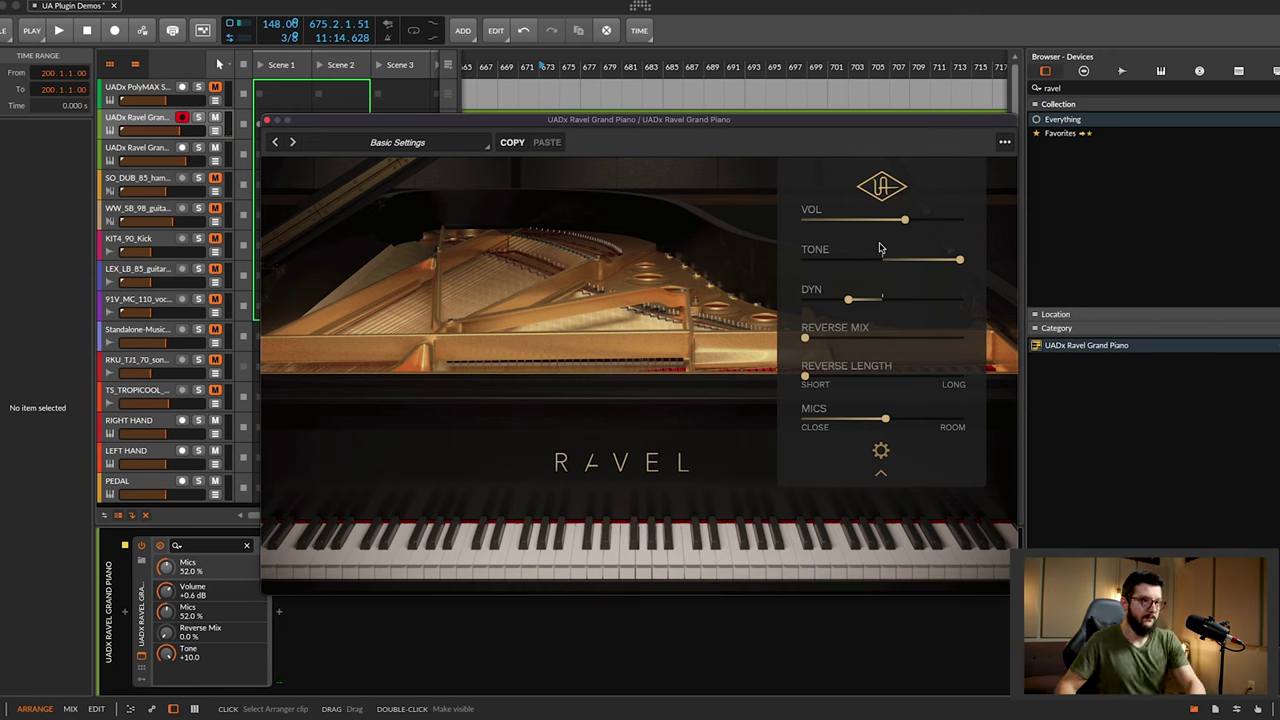
left_click_drag(886, 419, 805, 420)
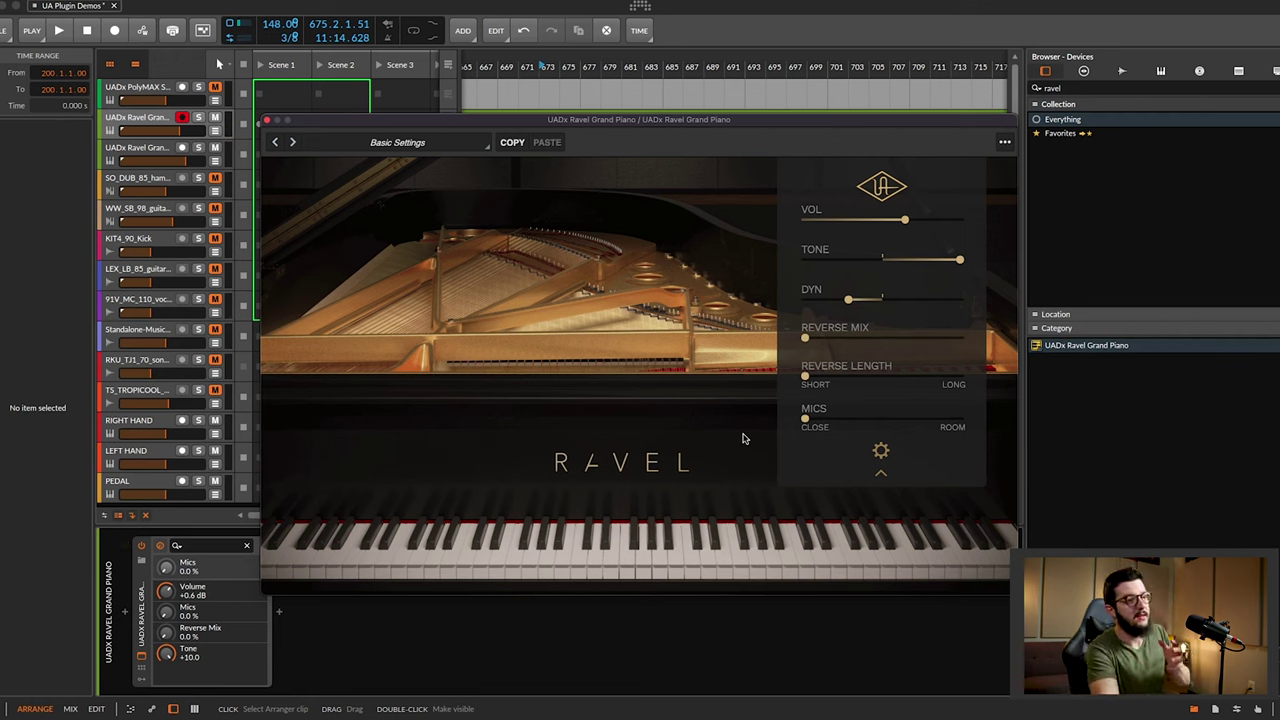
Open the Ravel Settings page and set Pedal Noise Volume to FULL.
left_click(880, 453)
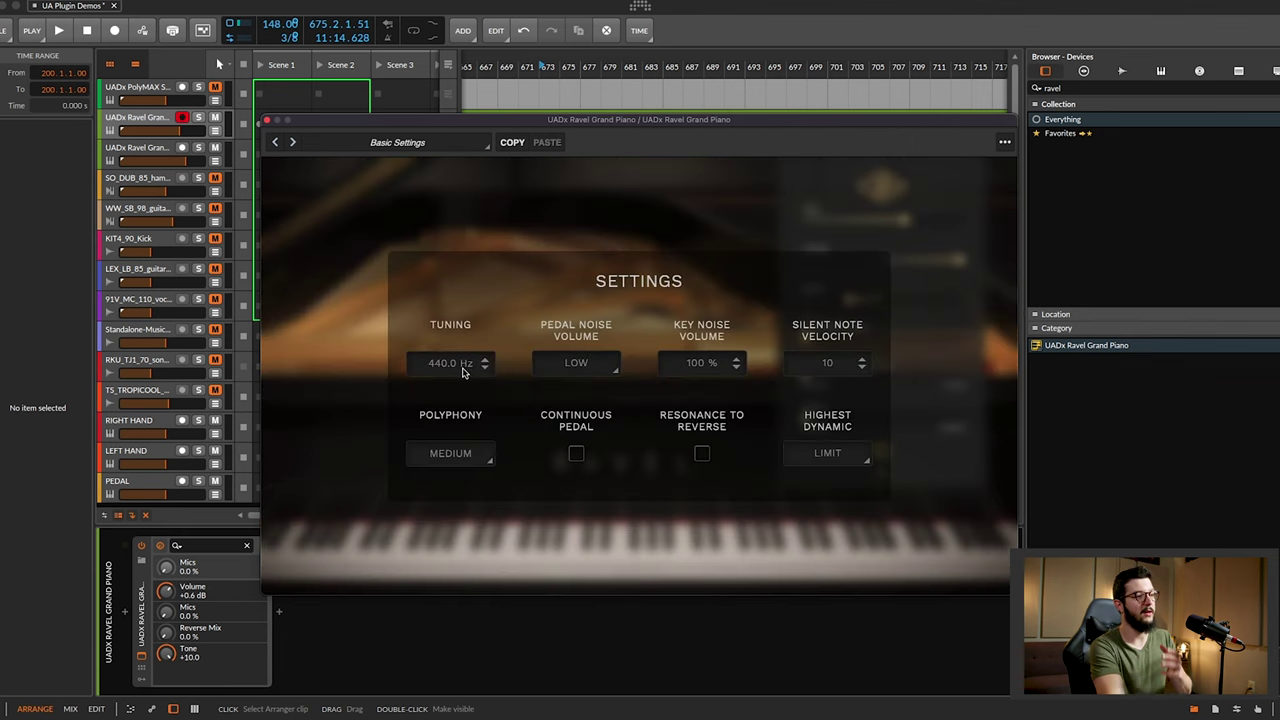
left_click(591, 364)
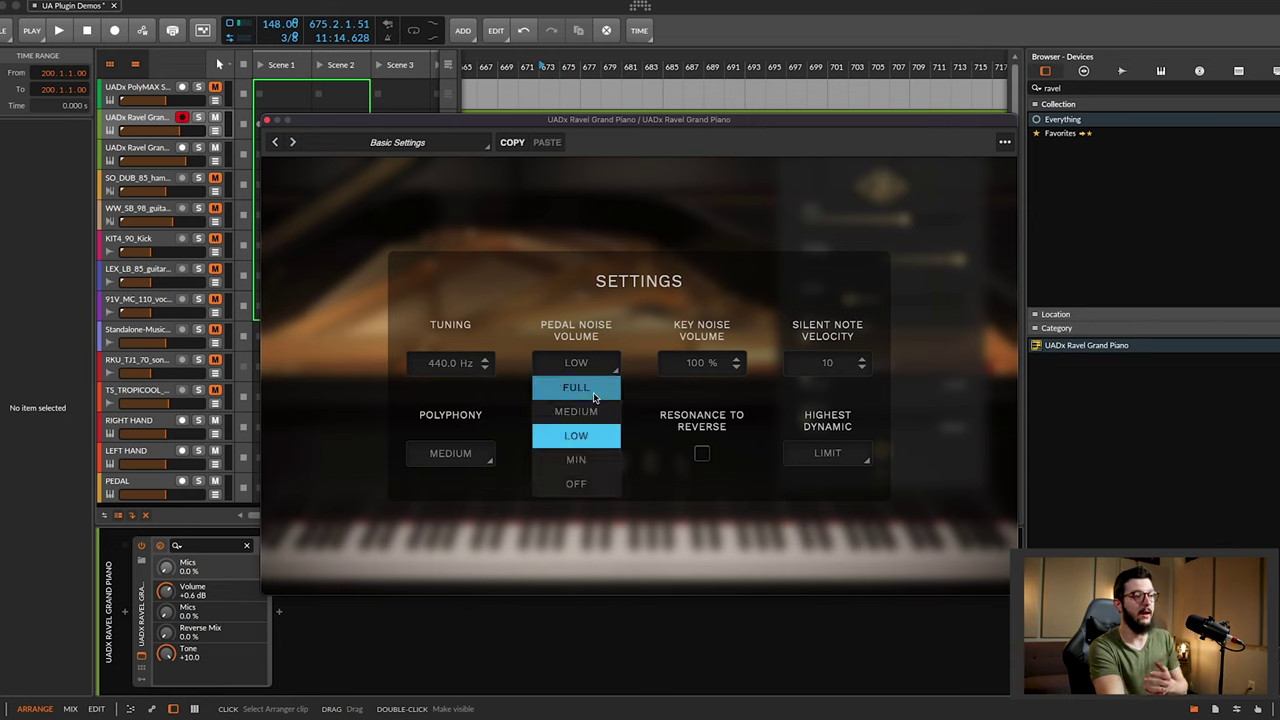
left_click(594, 389)
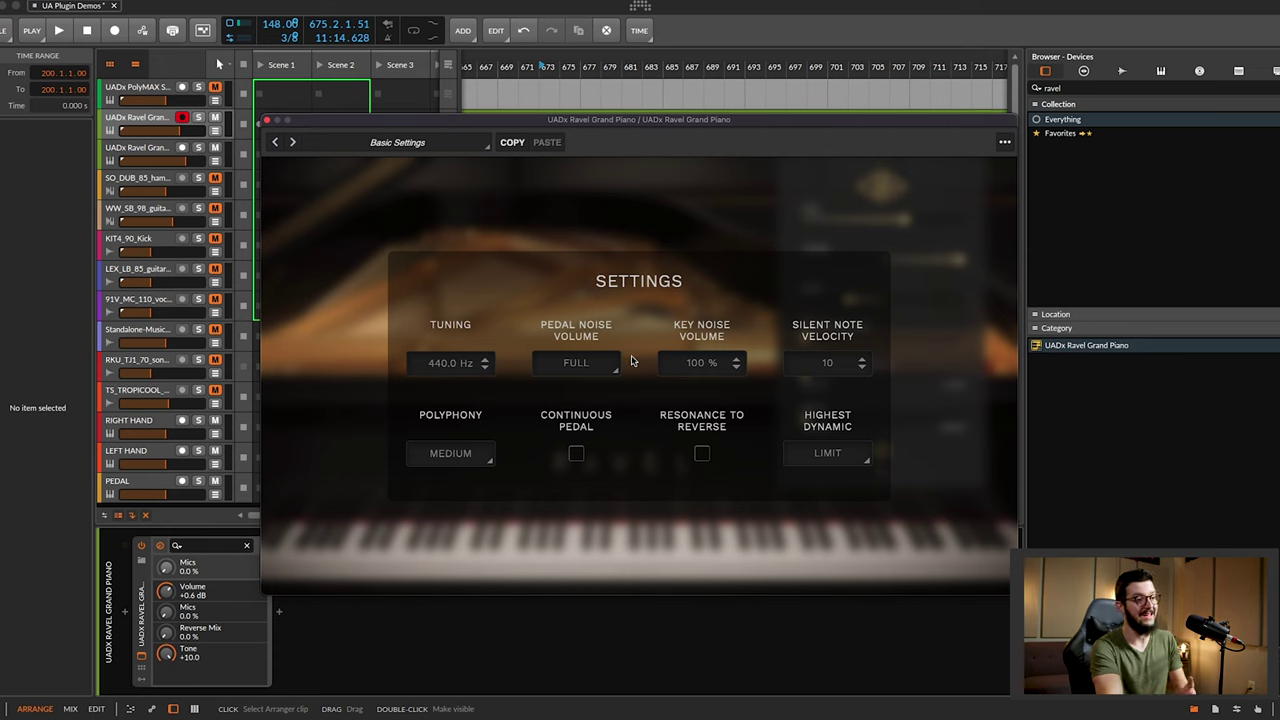
left_click(467, 454)
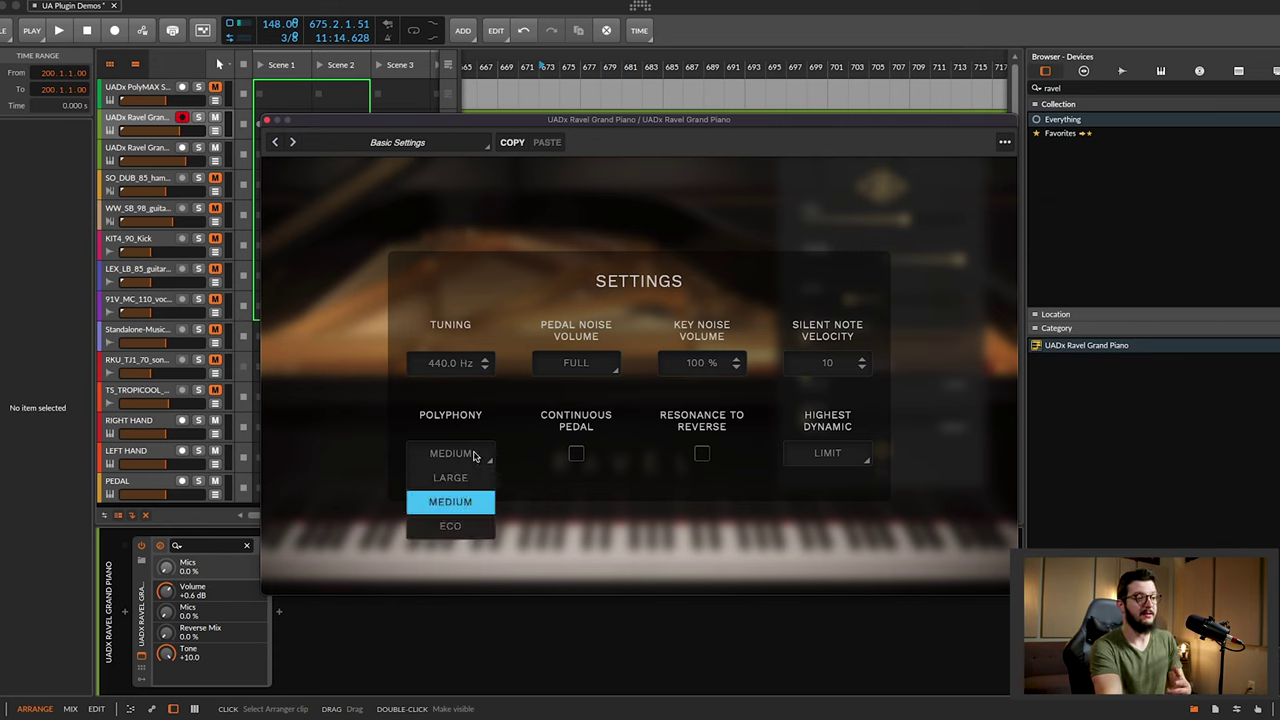
left_click(476, 437)
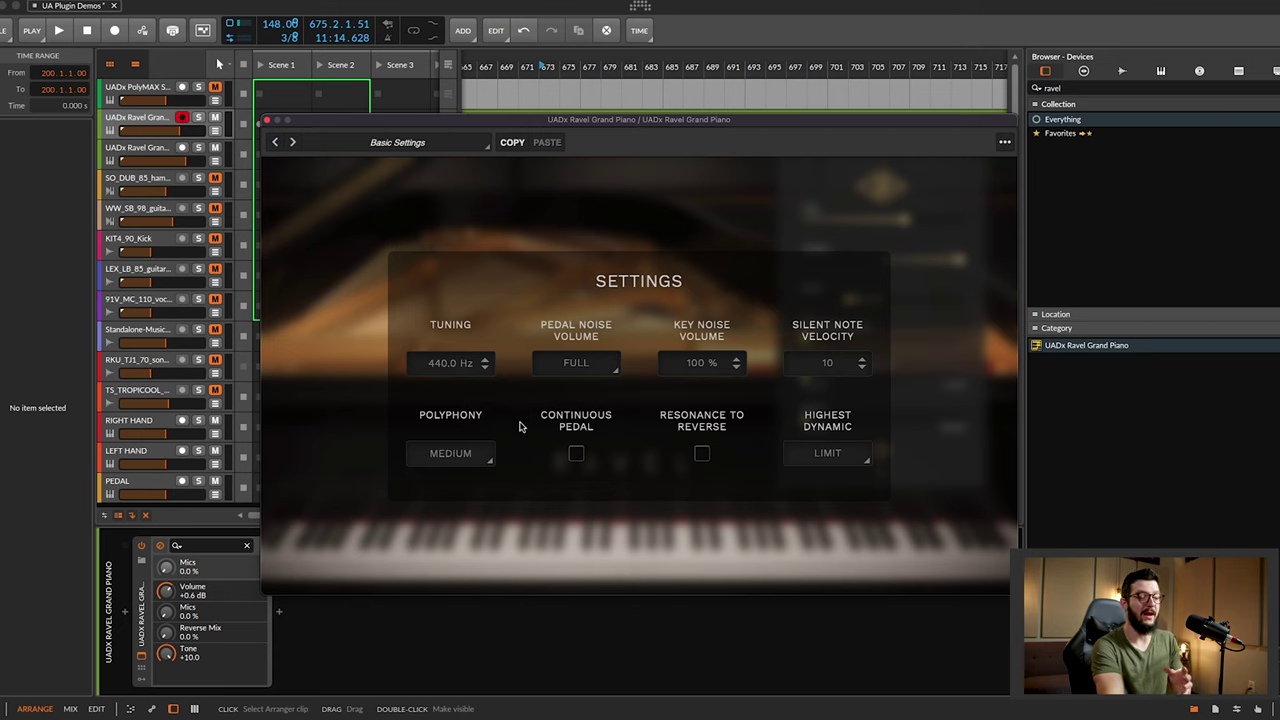
left_click(460, 450)
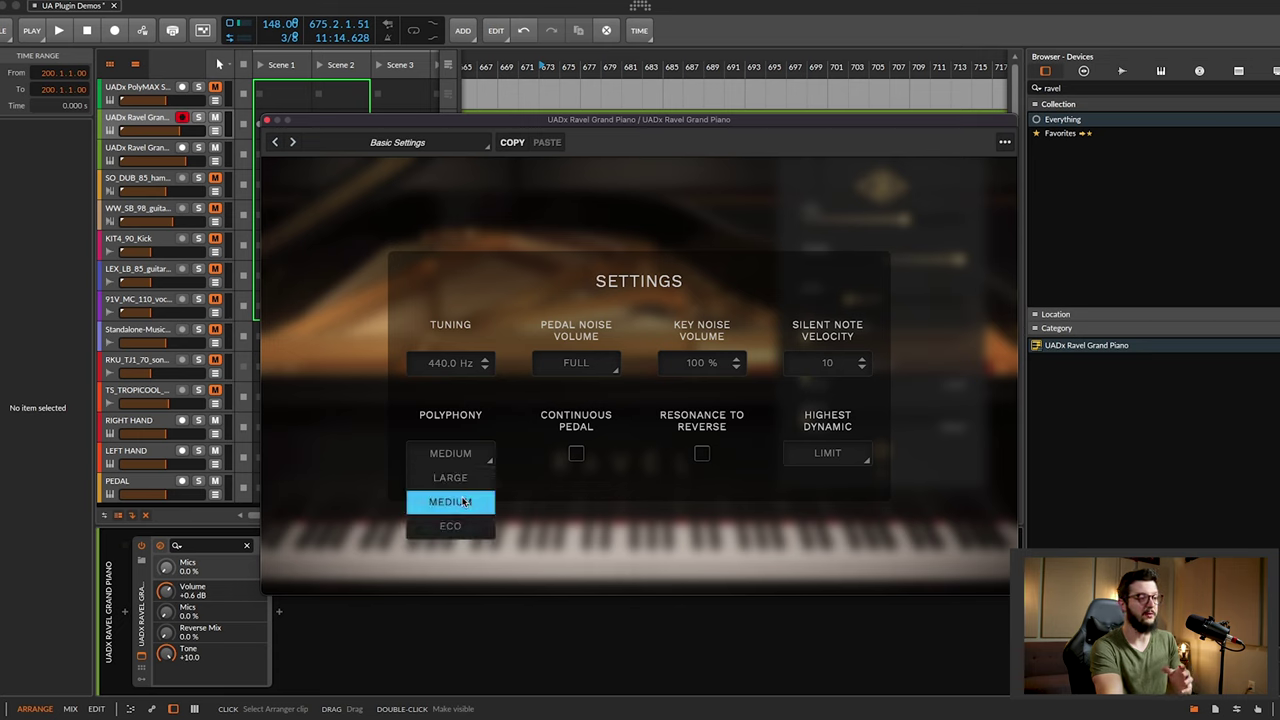
left_click(455, 455)
left_click(456, 455)
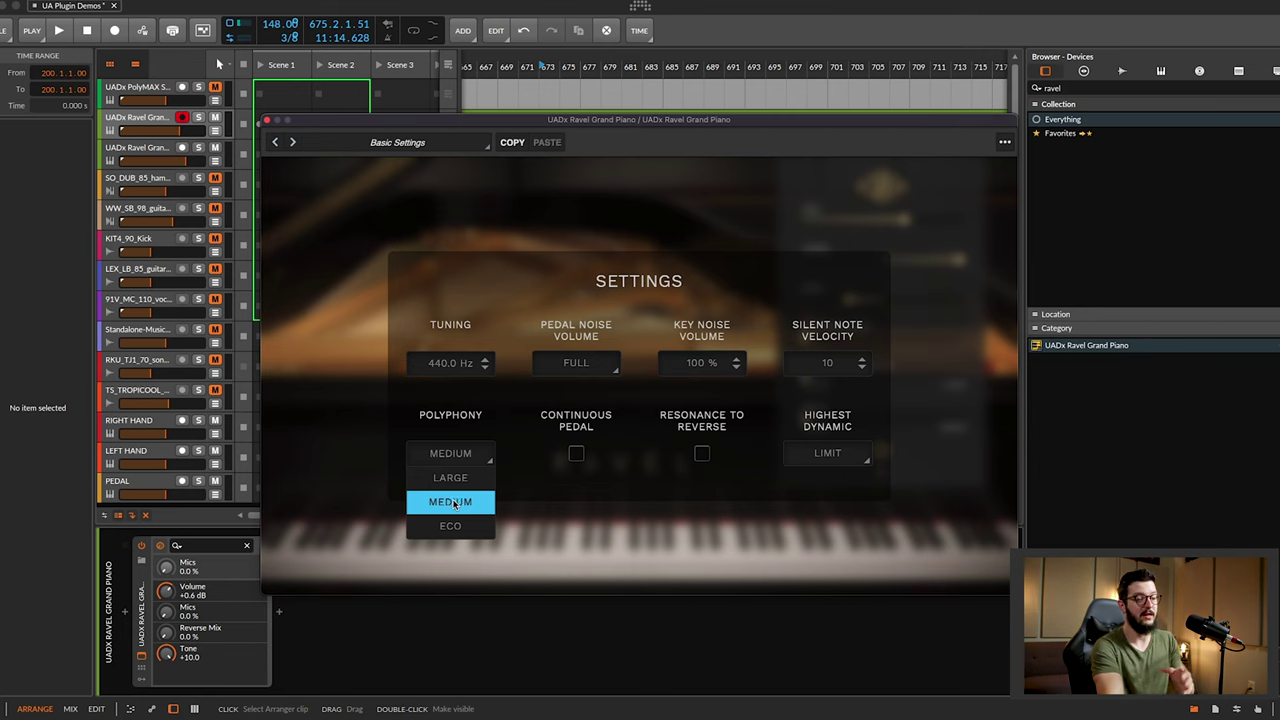
left_click(469, 450)
left_click(469, 452)
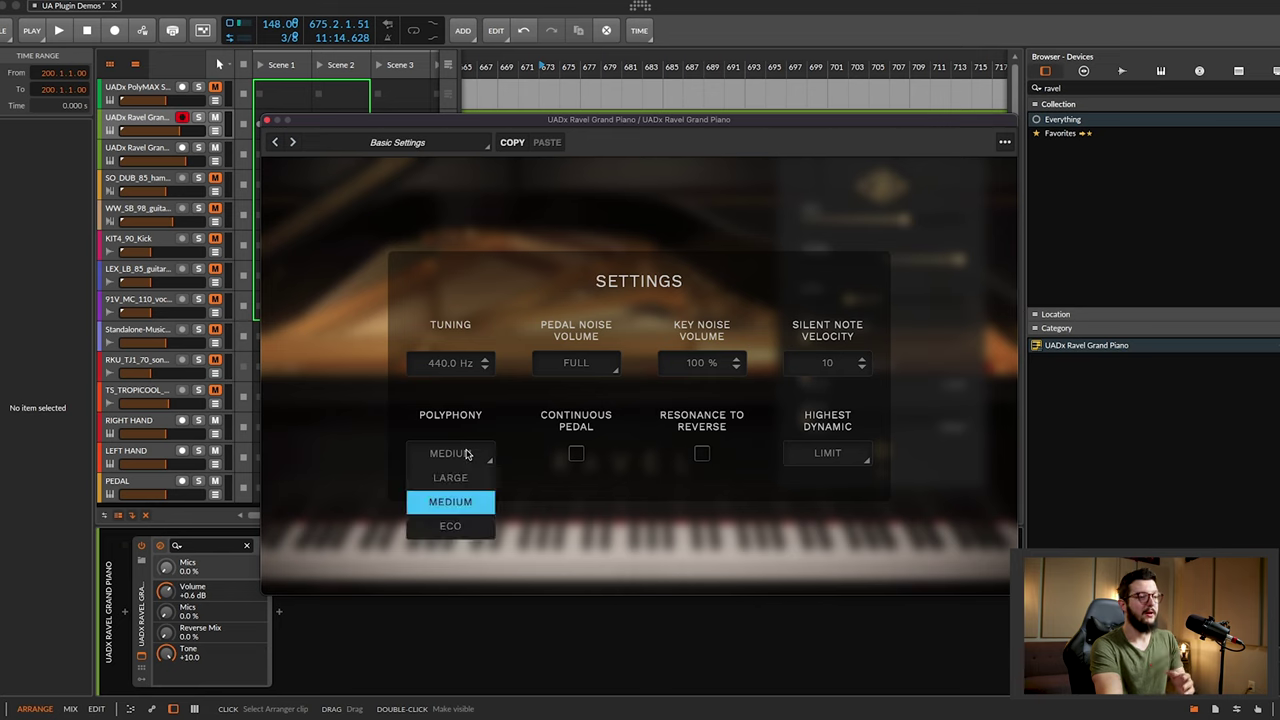
left_click(466, 528)
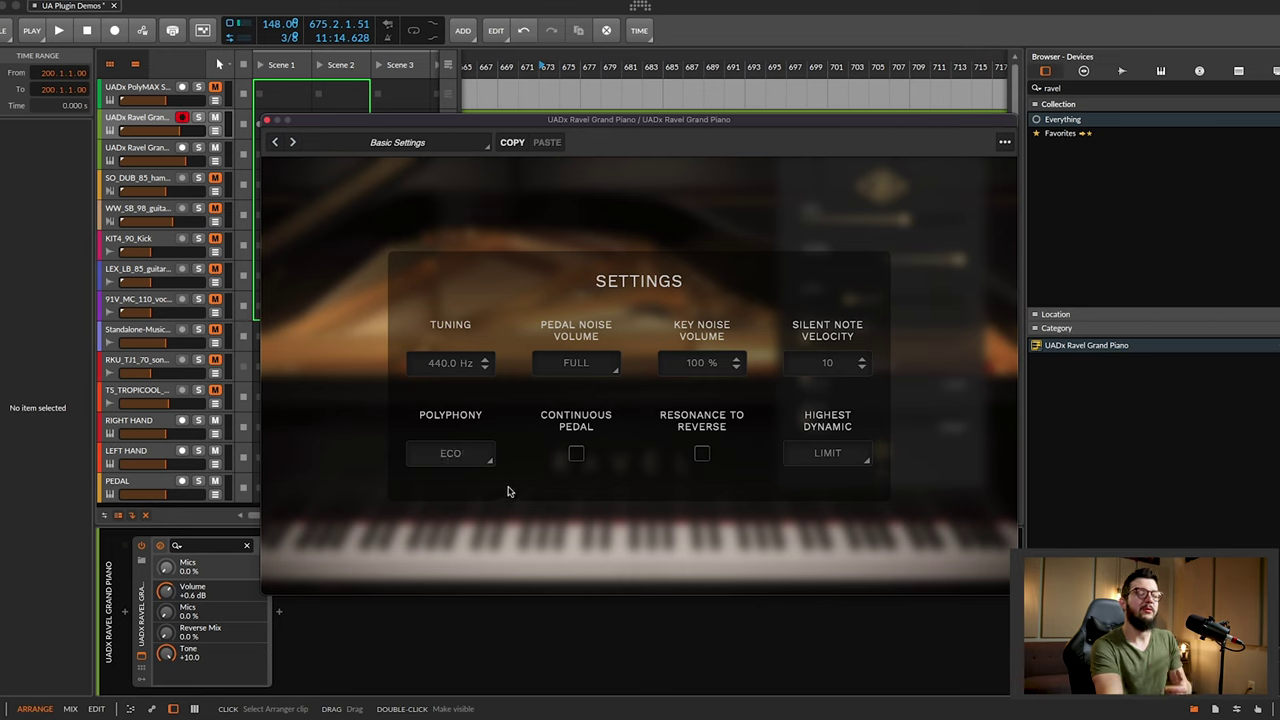
left_click(466, 464)
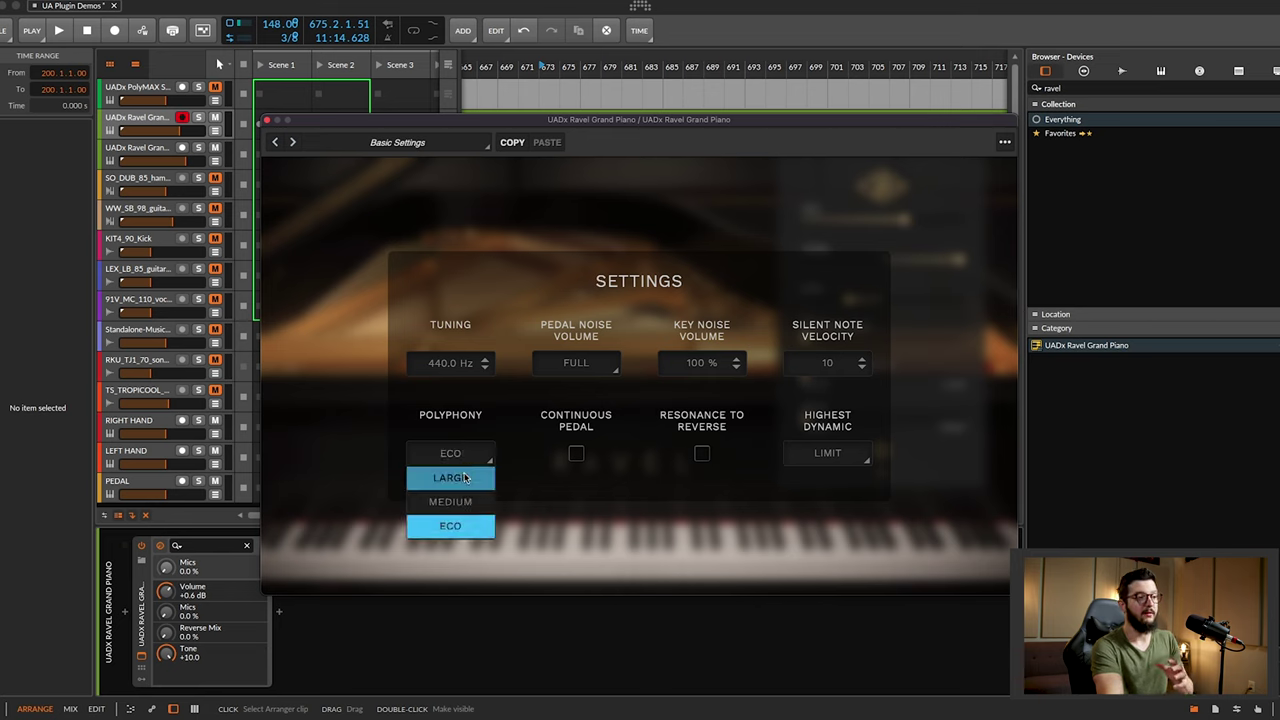
left_click(466, 475)
left_click(453, 460)
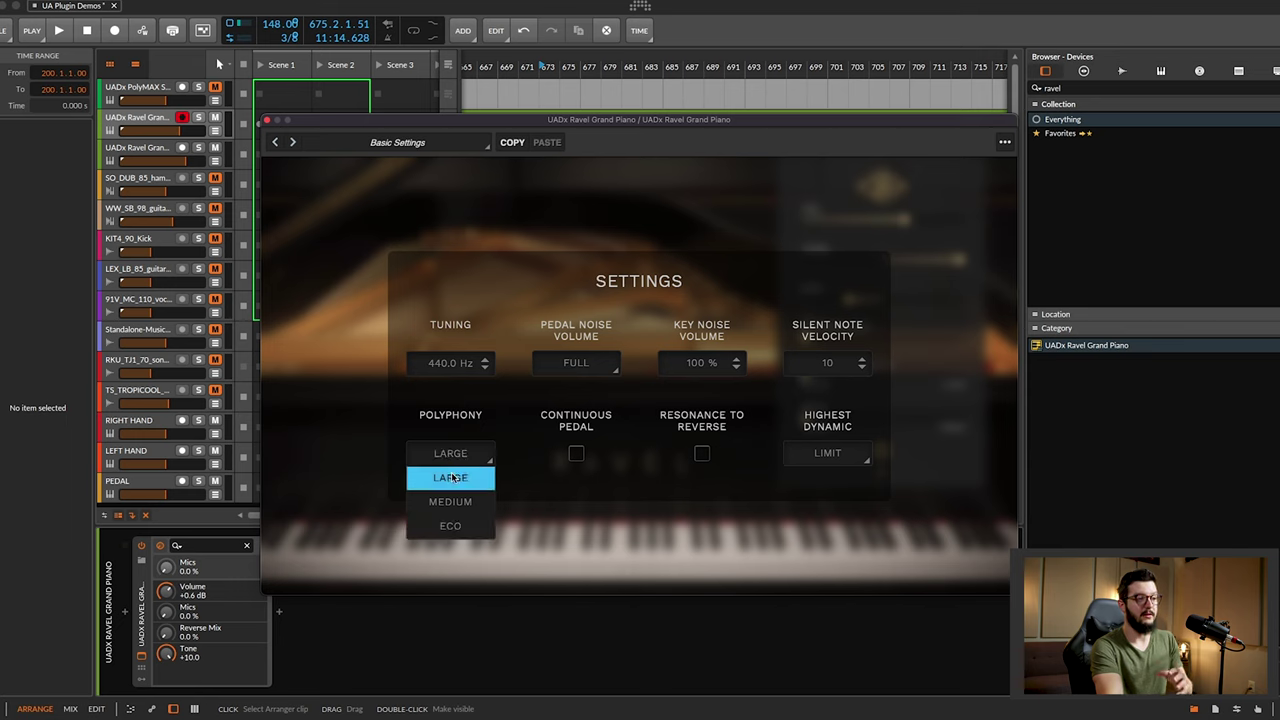
left_click(453, 476)
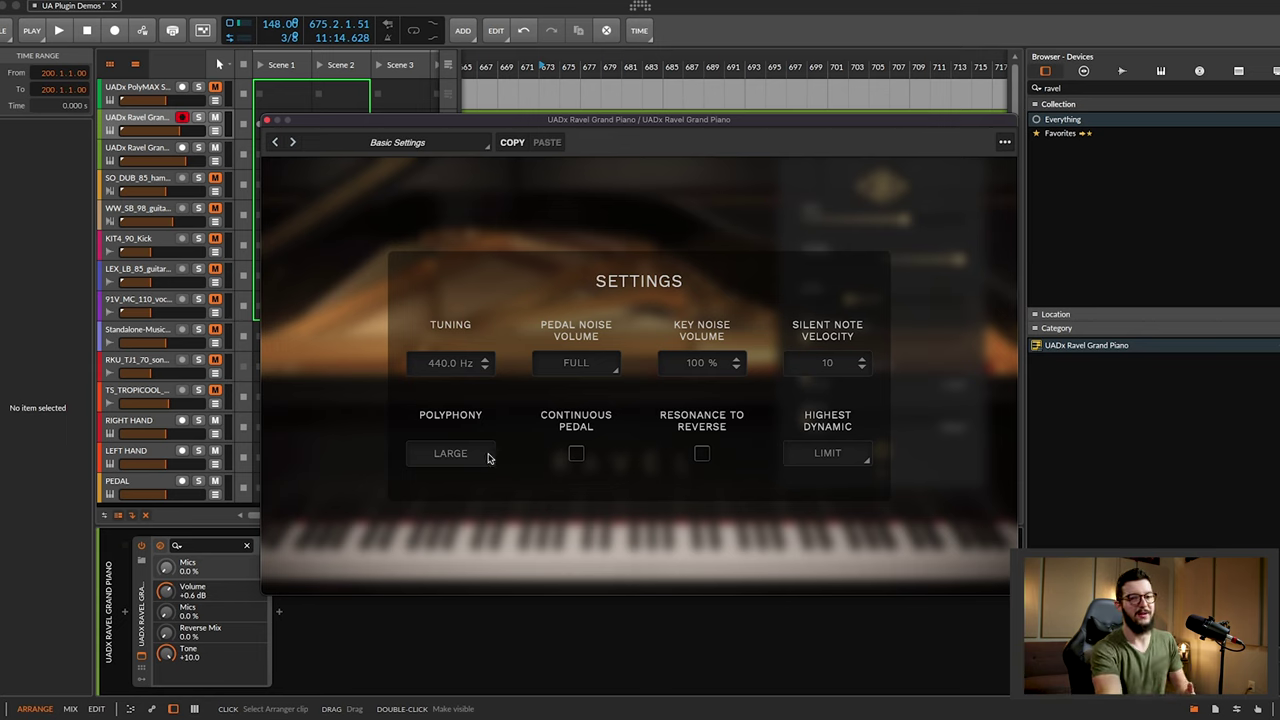
left_click(447, 452)
Set Polyphony to Medium, toggle Continuous Pedal and Resonance to Reverse, keep Highest Dynamic at Limit.
left_click(463, 501)
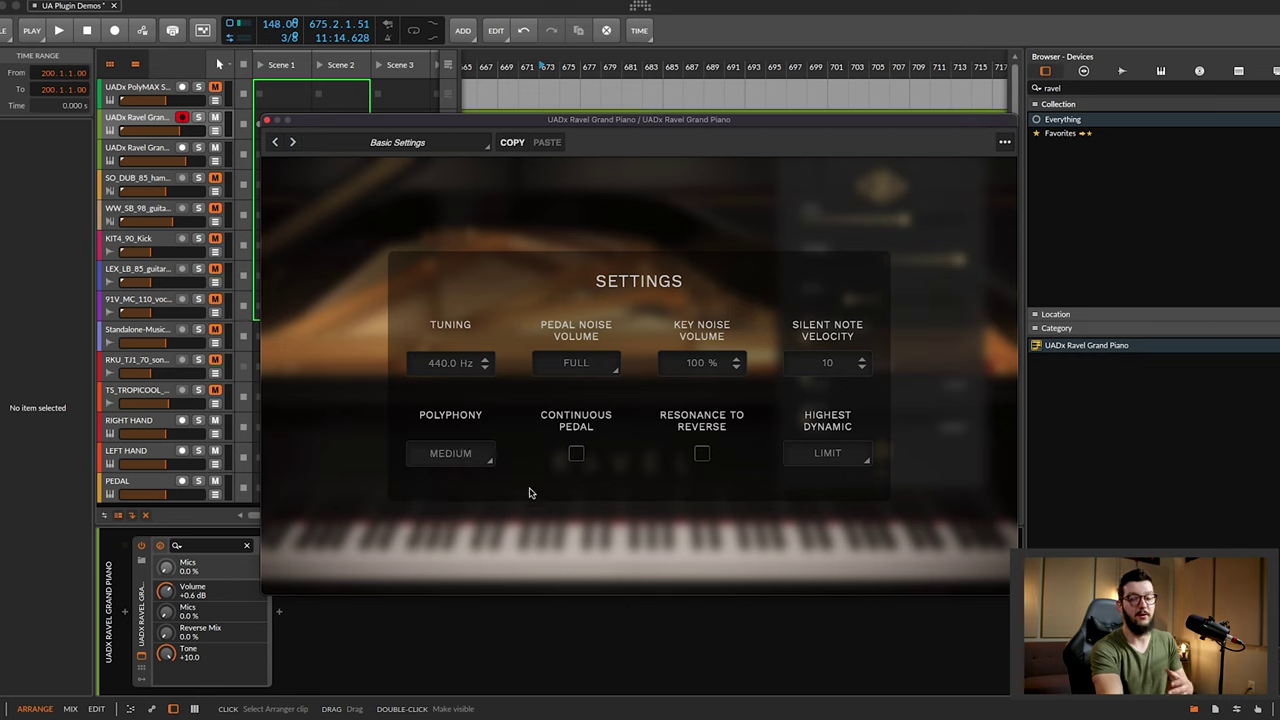
left_click(577, 457)
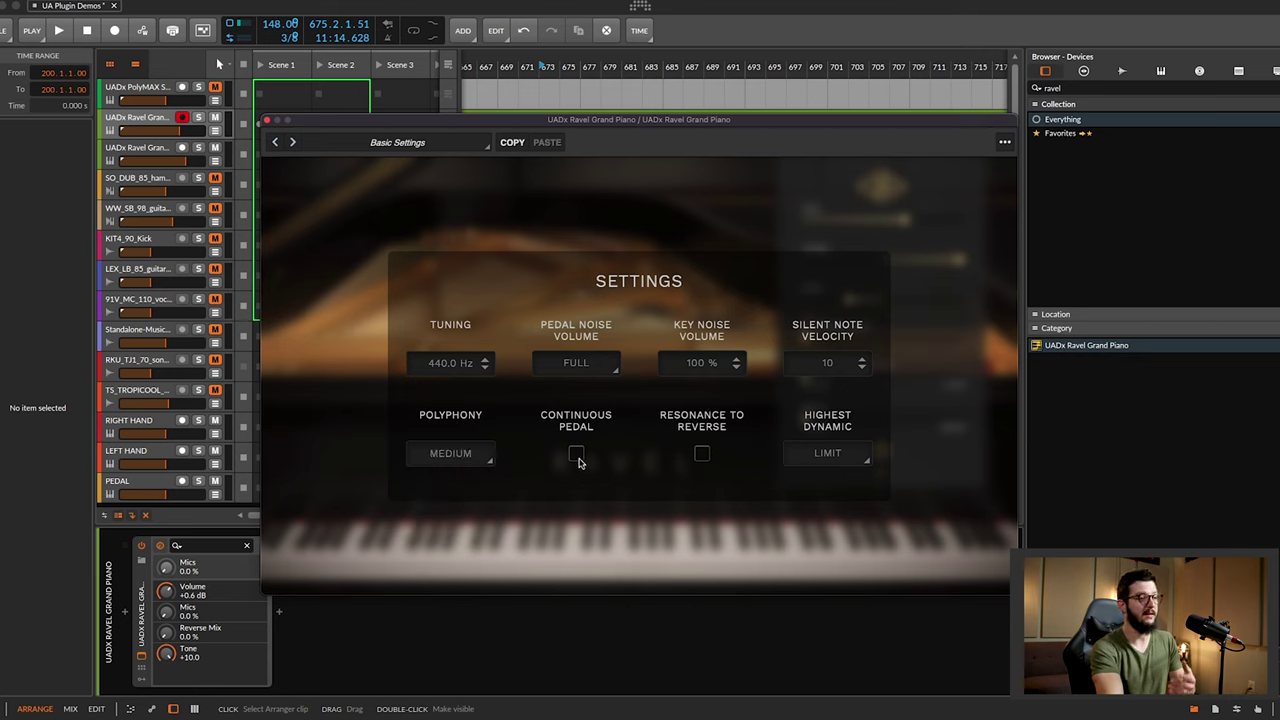
left_click(702, 456)
left_click(842, 456)
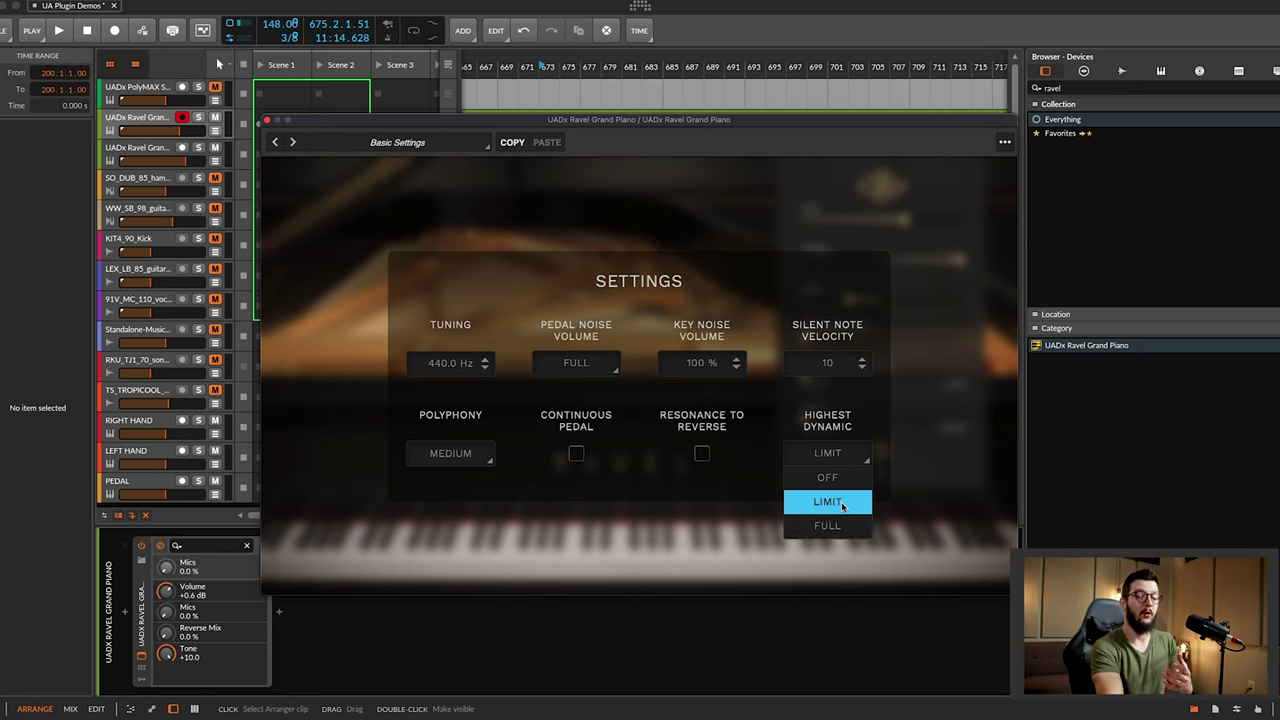
left_click(842, 421)
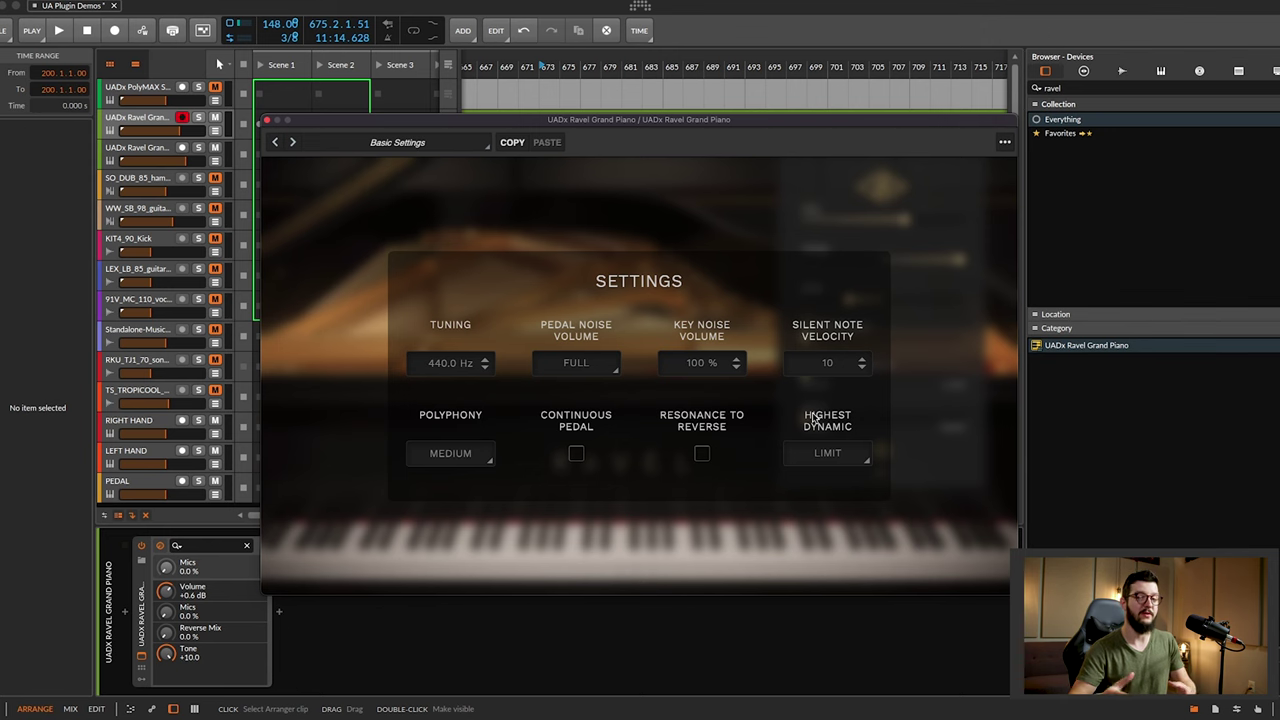
left_click(815, 420)
Blend Mics toward Room at 52% and raise Tone to +6.0.
left_click_drag(815, 420, 885, 425)
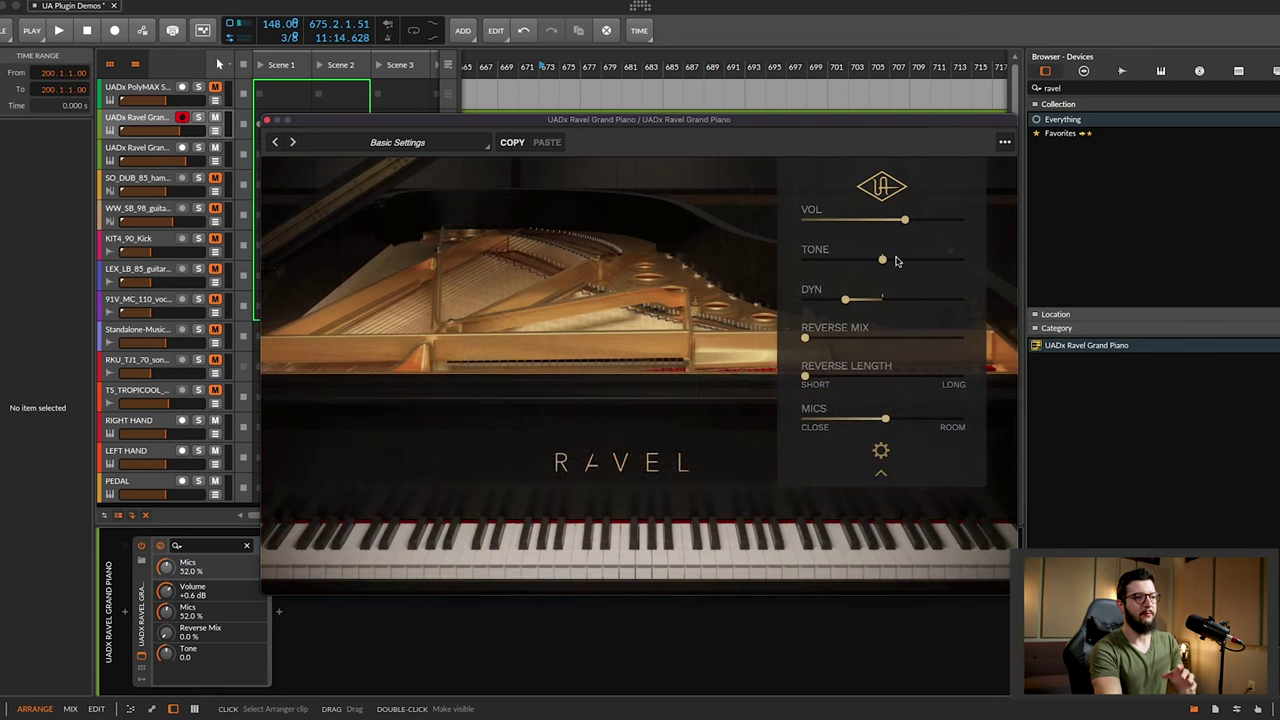
left_click_drag(883, 260, 931, 260)
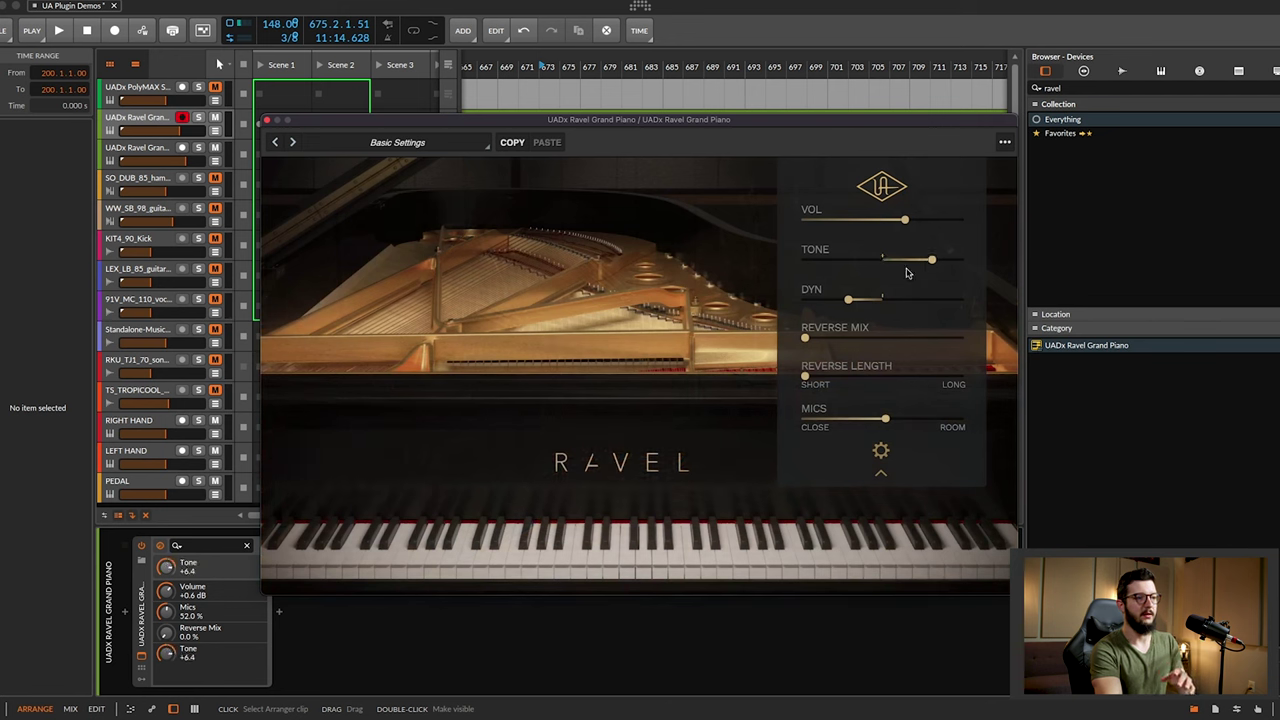
left_click_drag(935, 262, 928, 262)
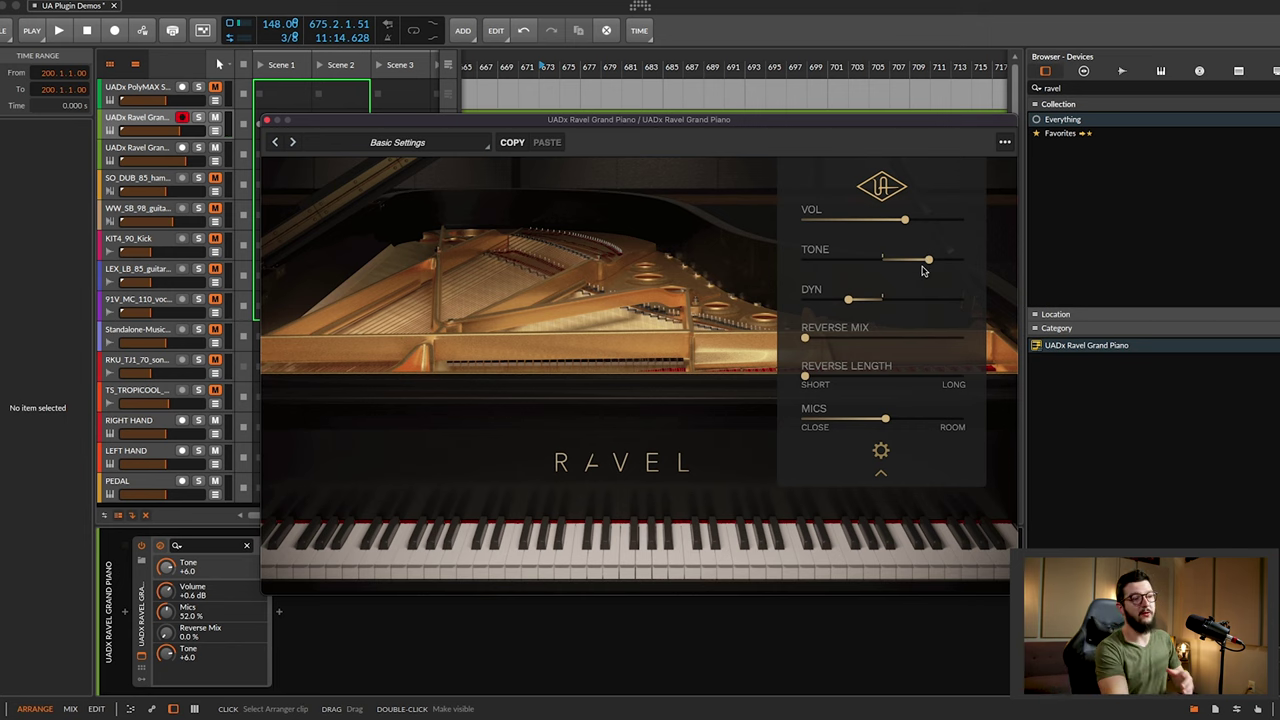
Pull the Ravel piano's Mics blend fully to Close.
left_click_drag(886, 420, 730, 424)
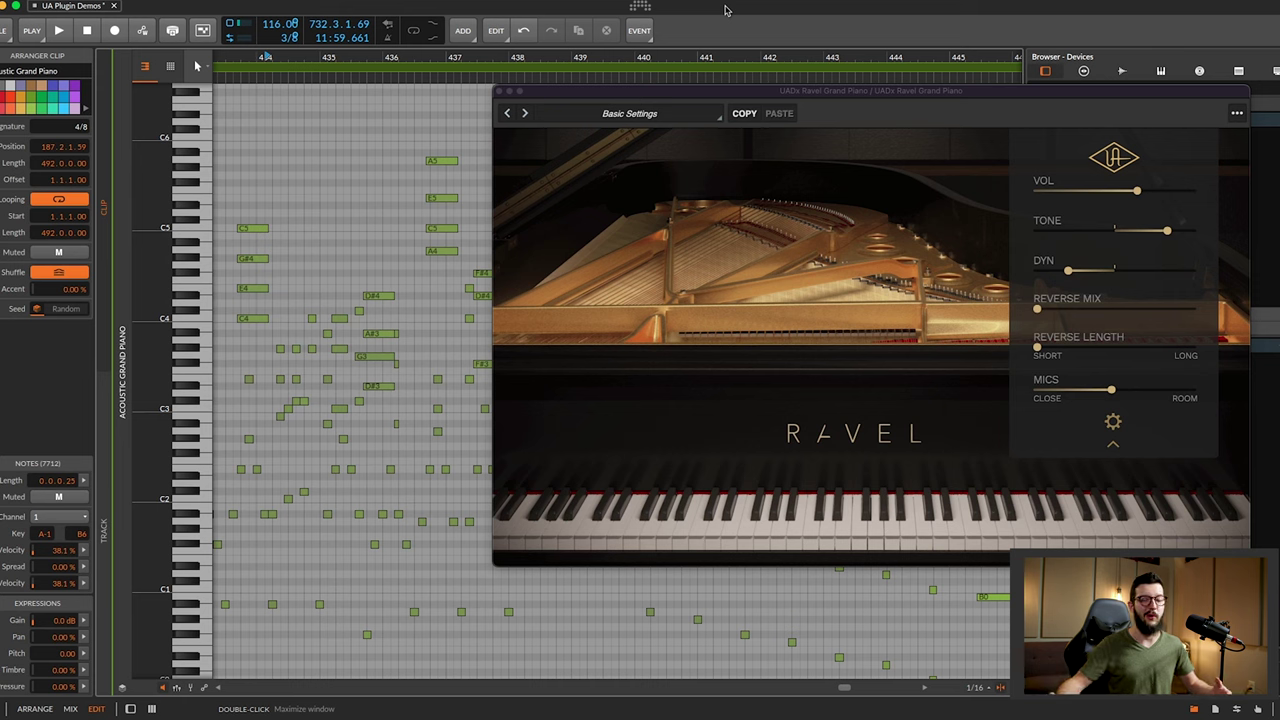
Start playback of the Acoustic Grand Piano clip through the Ravel piano.
key("space")
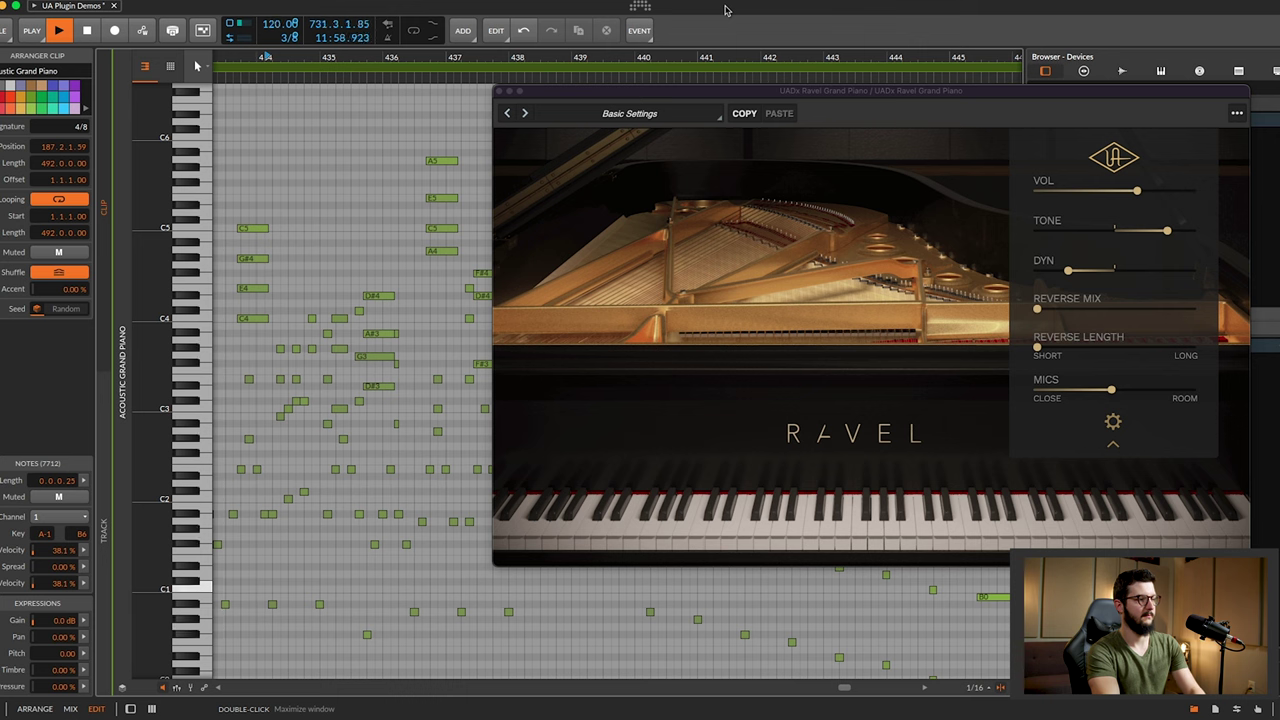
Stop transport playback of the piano clip.
key("space")
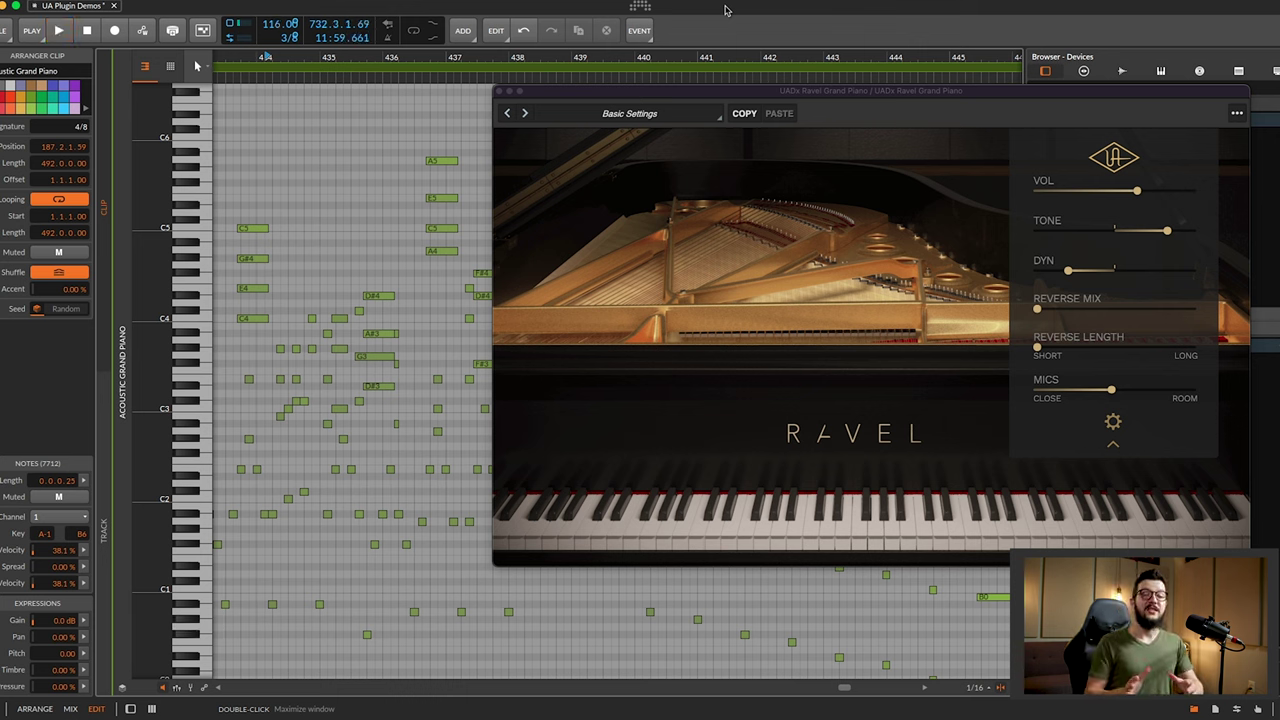